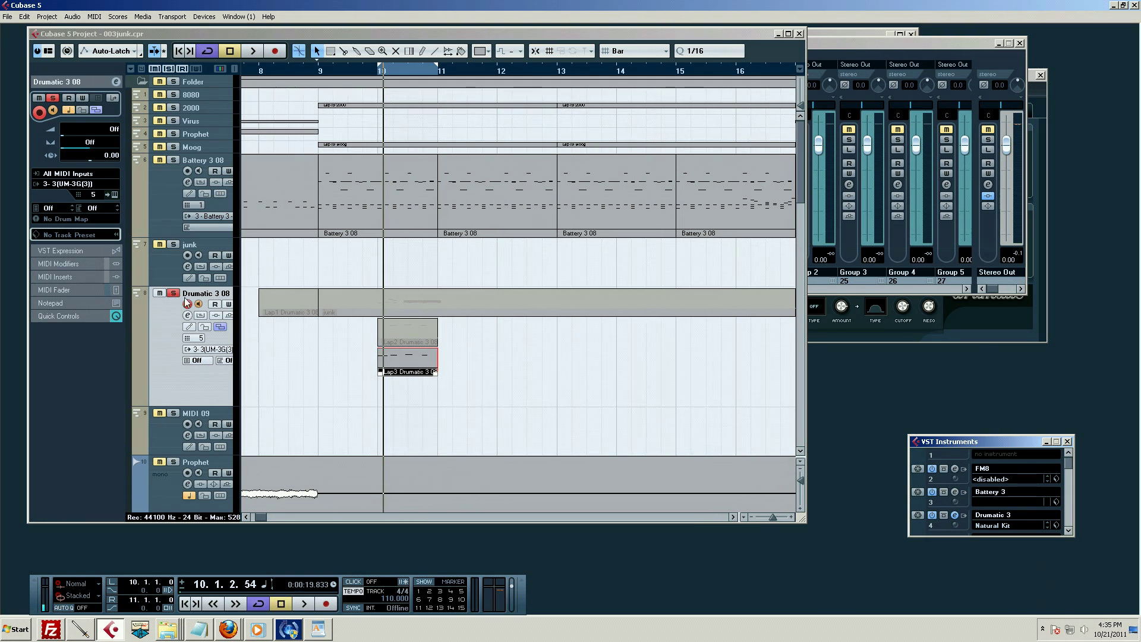
Erase the Lap3 Drumatic 3 08 part with the Eraser tool
{"action": "scroll", "coordinate": [408, 255], "scroll_direction": "down", "scroll_amount": 3}
{"action": "scroll", "coordinate": [408, 254], "scroll_direction": "up", "scroll_amount": 3}
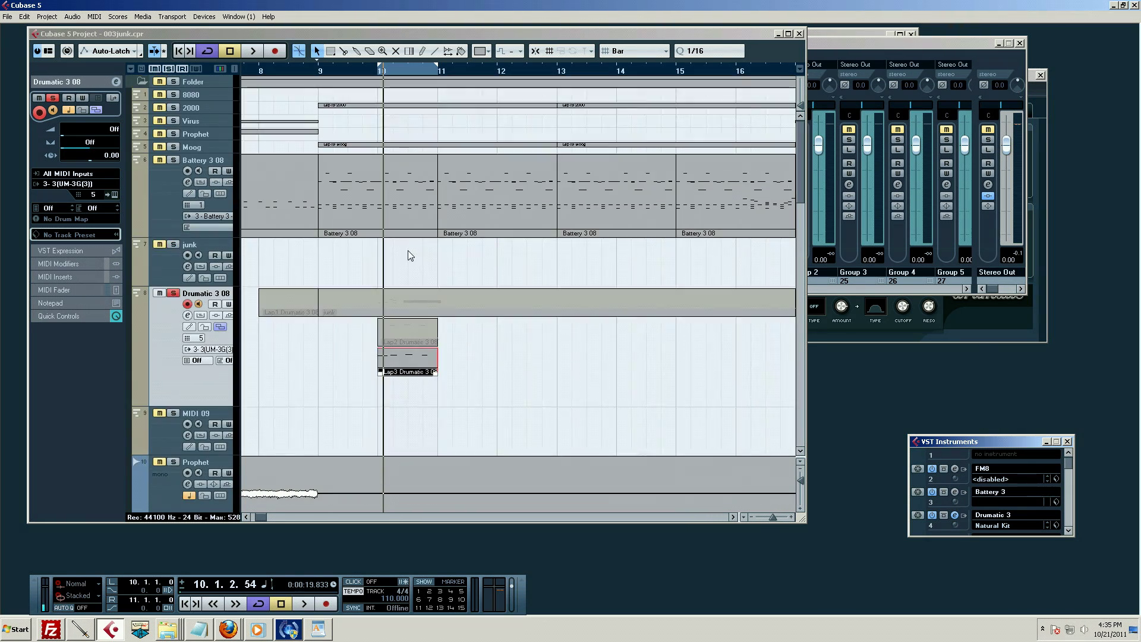
{"action": "left_click", "coordinate": [91, 17]}
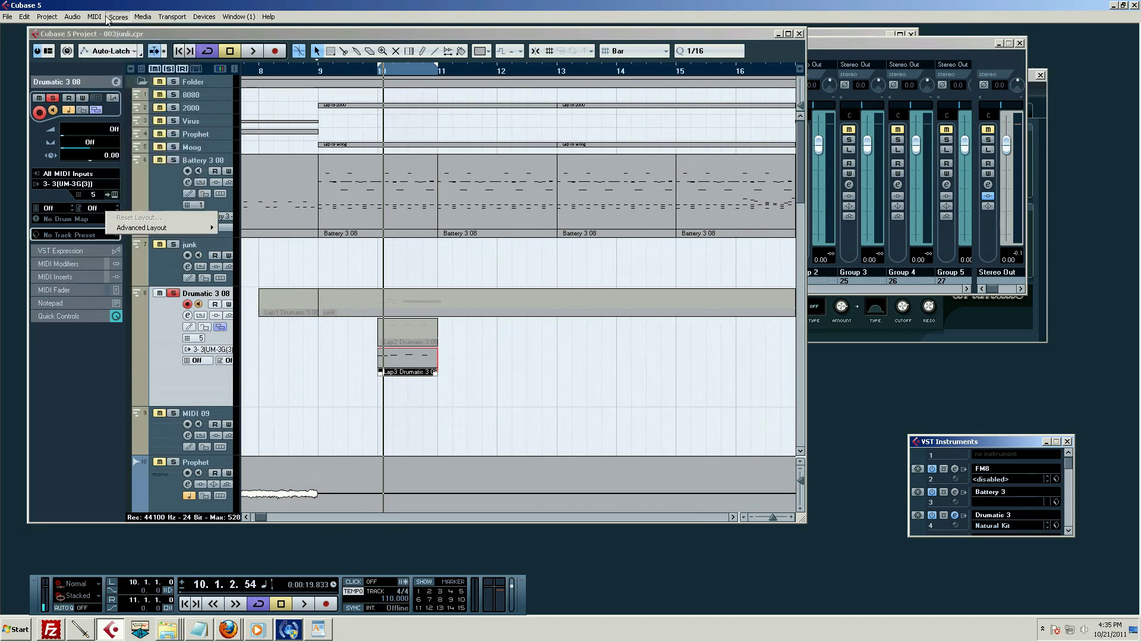
{"action": "mouse_move", "coordinate": [119, 15]}
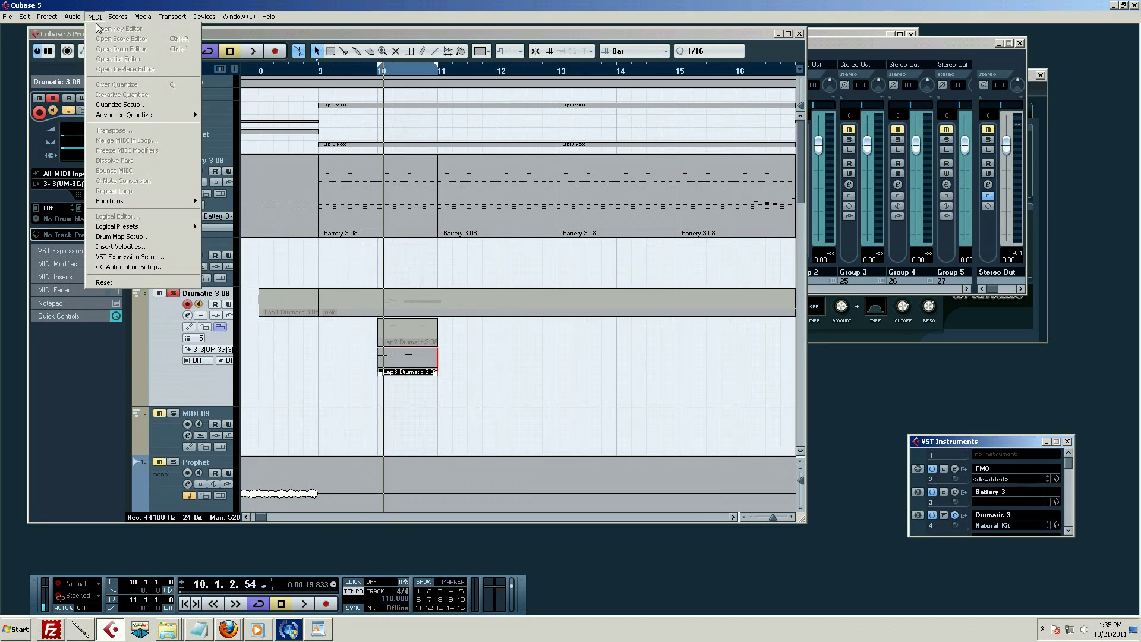
{"action": "left_click", "coordinate": [494, 393]}
{"action": "key", "text": "5"}
{"action": "left_click", "coordinate": [413, 369]}
Open the Battery 3 08 part in the Key Editor, set the left locator to 9.1.1.17, then close it
{"action": "key", "text": "1"}
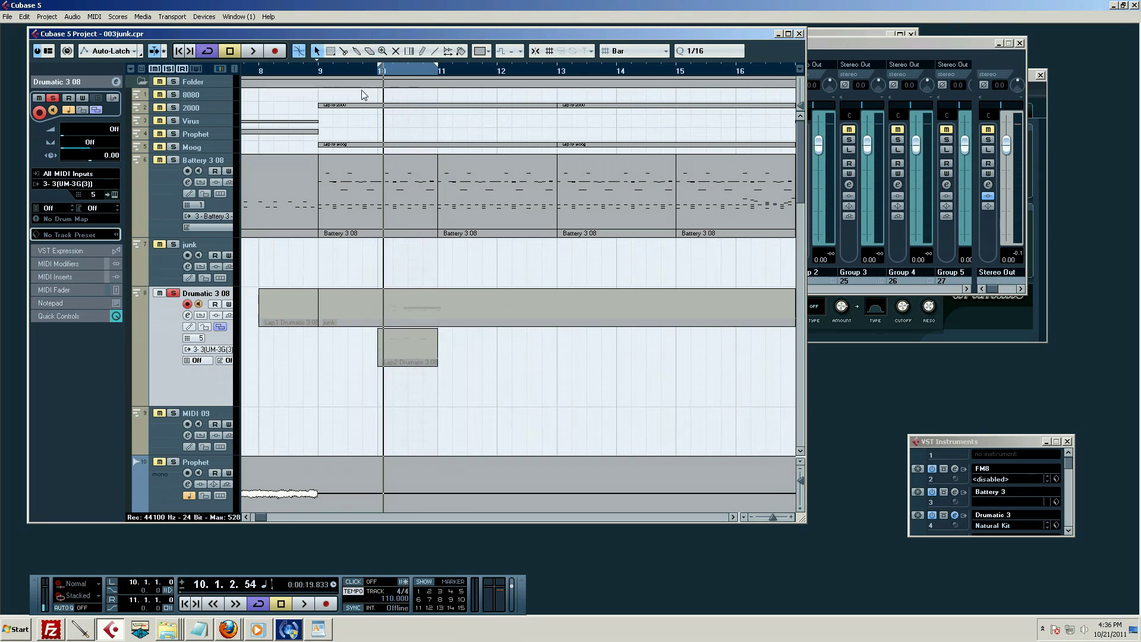
{"action": "mouse_move", "coordinate": [371, 71]}
{"action": "left_mouse_down"}
{"action": "mouse_move", "coordinate": [372, 92]}
{"action": "mouse_move", "coordinate": [256, 68]}
{"action": "mouse_move", "coordinate": [227, 84]}
{"action": "left_mouse_up"}
{"action": "double_click", "coordinate": [442, 199]}
{"action": "scroll", "coordinate": [432, 480], "scroll_direction": "down", "scroll_amount": 5}
{"action": "scroll", "coordinate": [437, 466], "scroll_direction": "up", "scroll_amount": 6}
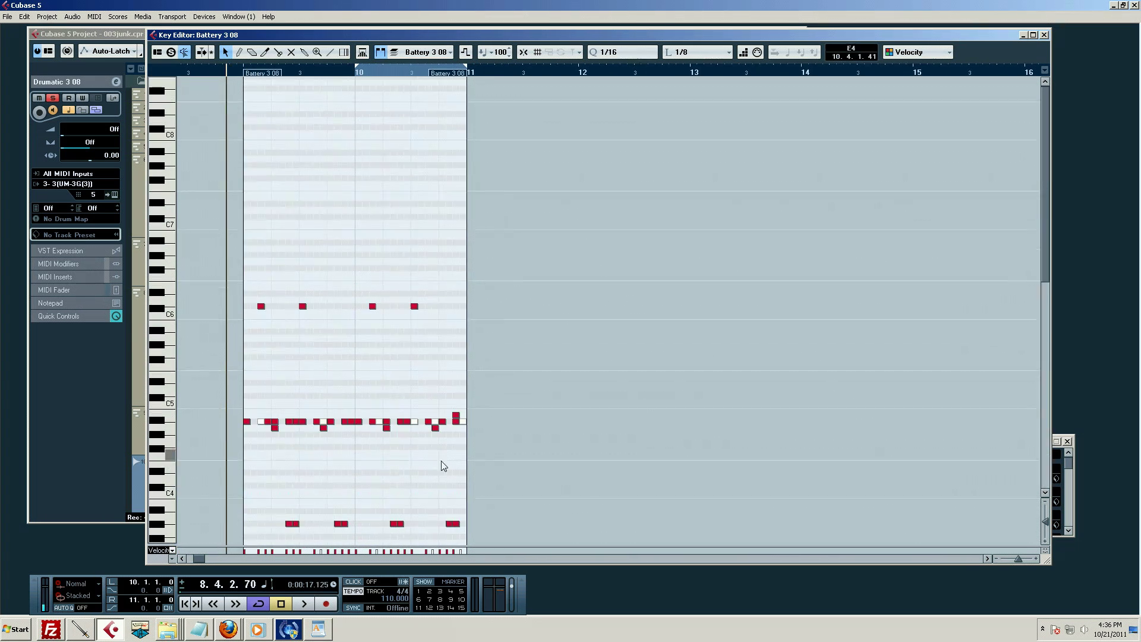
{"action": "left_click", "coordinate": [246, 73], "text": "ctrl"}
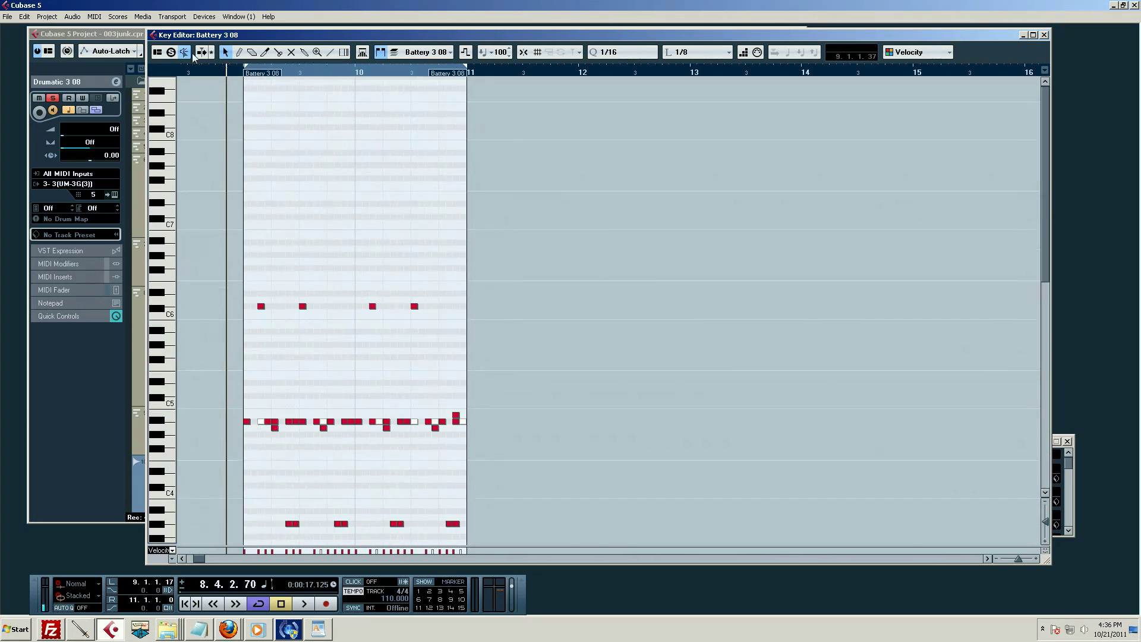
{"action": "key", "text": "space"}
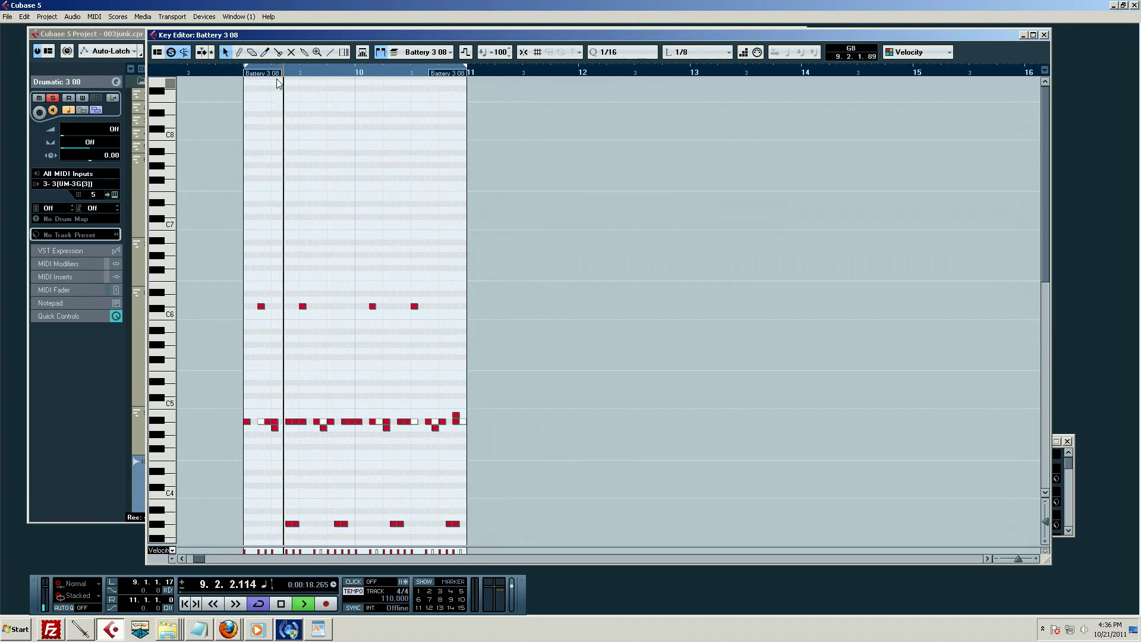
{"action": "key", "text": "Return"}
{"action": "key", "text": "space"}
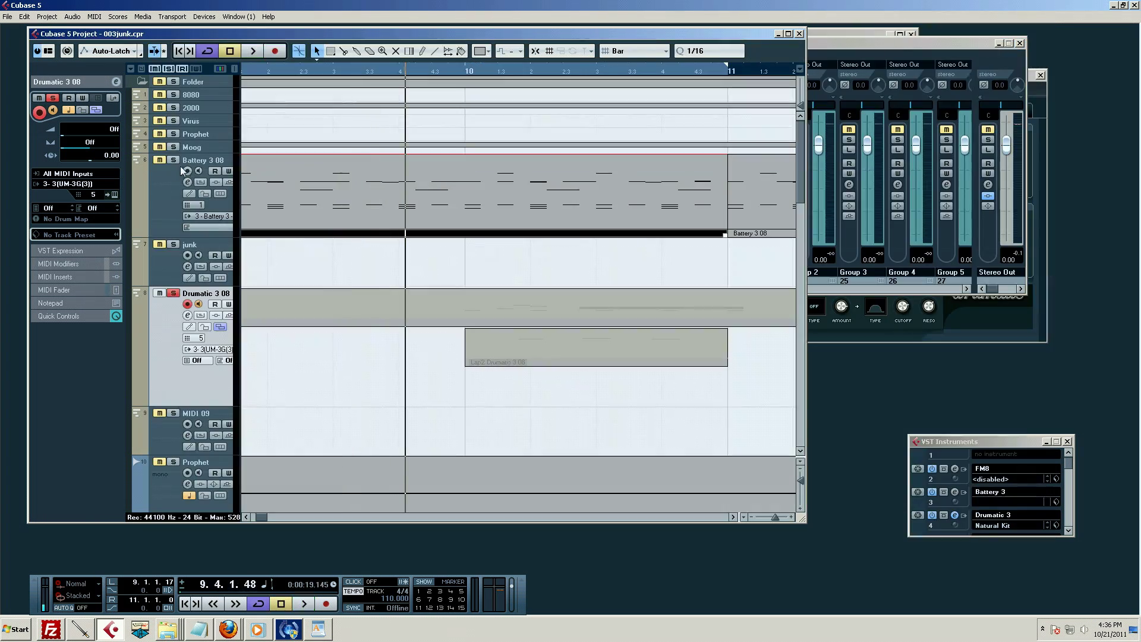
Clear all solos, solo Battery 3 08 and play it while viewing the Mixer
{"action": "left_click", "coordinate": [168, 69]}
{"action": "left_click", "coordinate": [173, 160]}
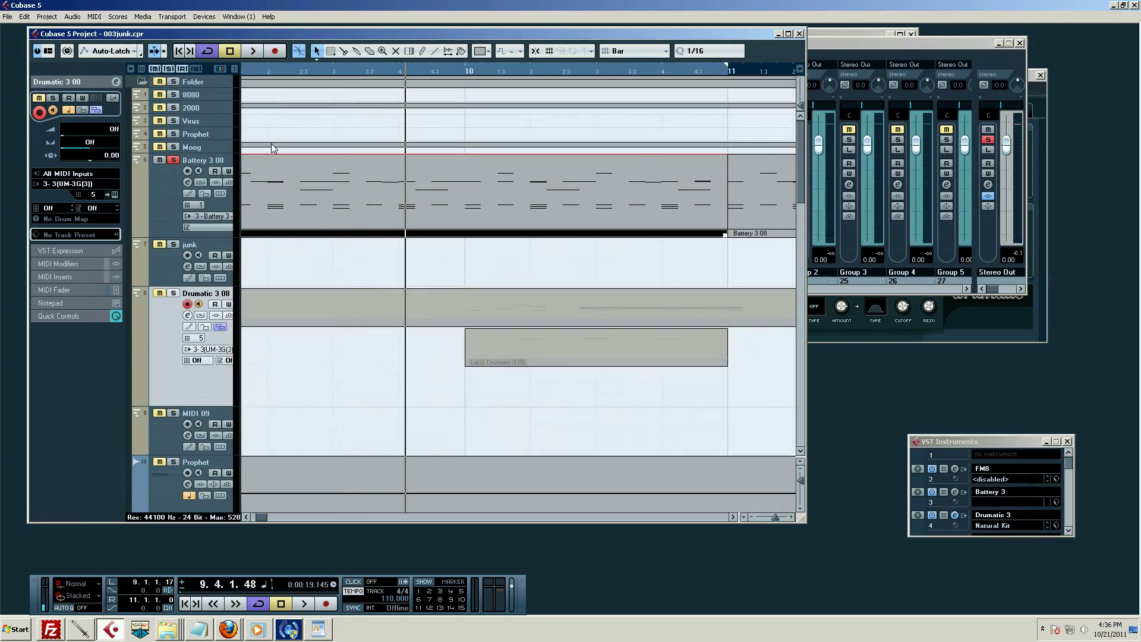
{"action": "key", "text": "space"}
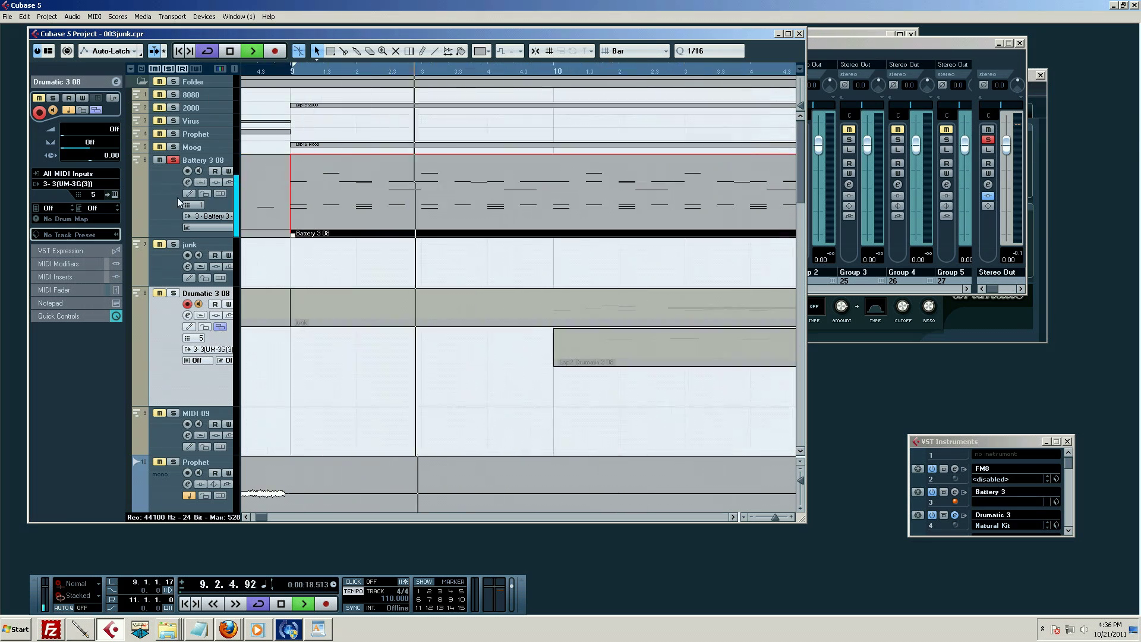
{"action": "left_click", "coordinate": [923, 49]}
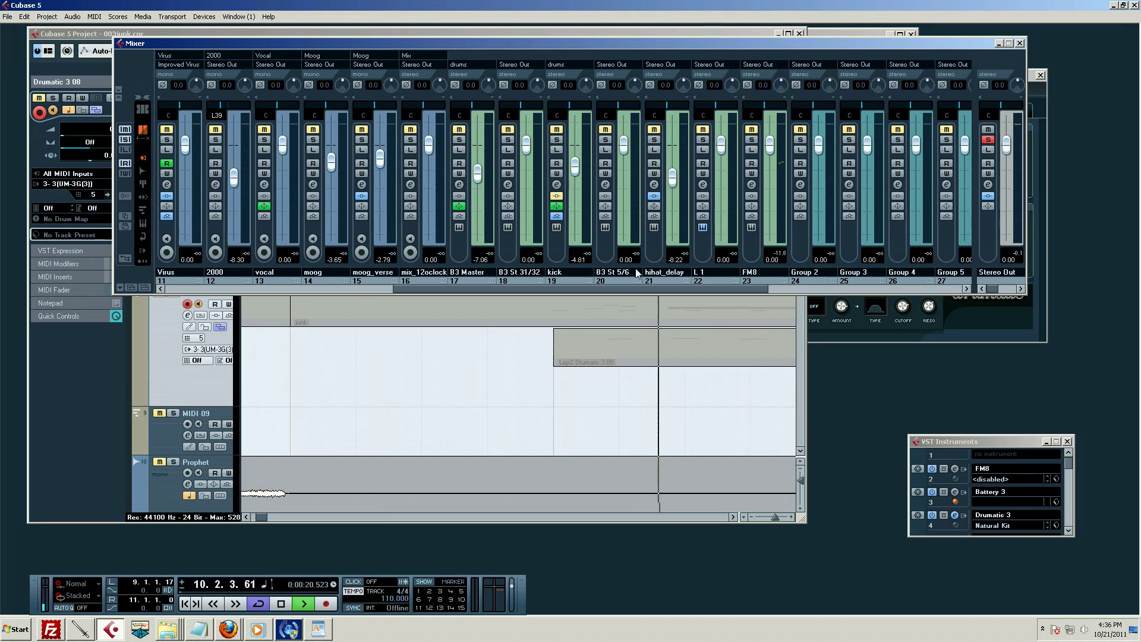
{"action": "key", "text": "space"}
{"action": "left_click", "coordinate": [177, 356]}
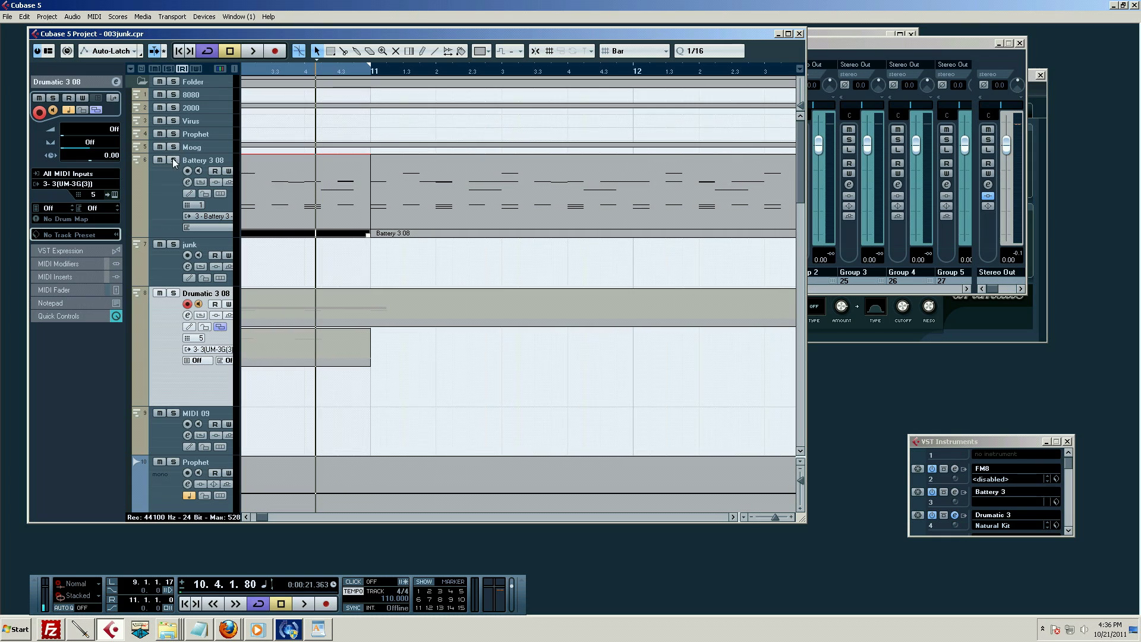
Solo Battery 3 08 again and play from the left locator, watching Mixer levels
{"action": "left_click", "coordinate": [173, 159]}
{"action": "key", "text": "space"}
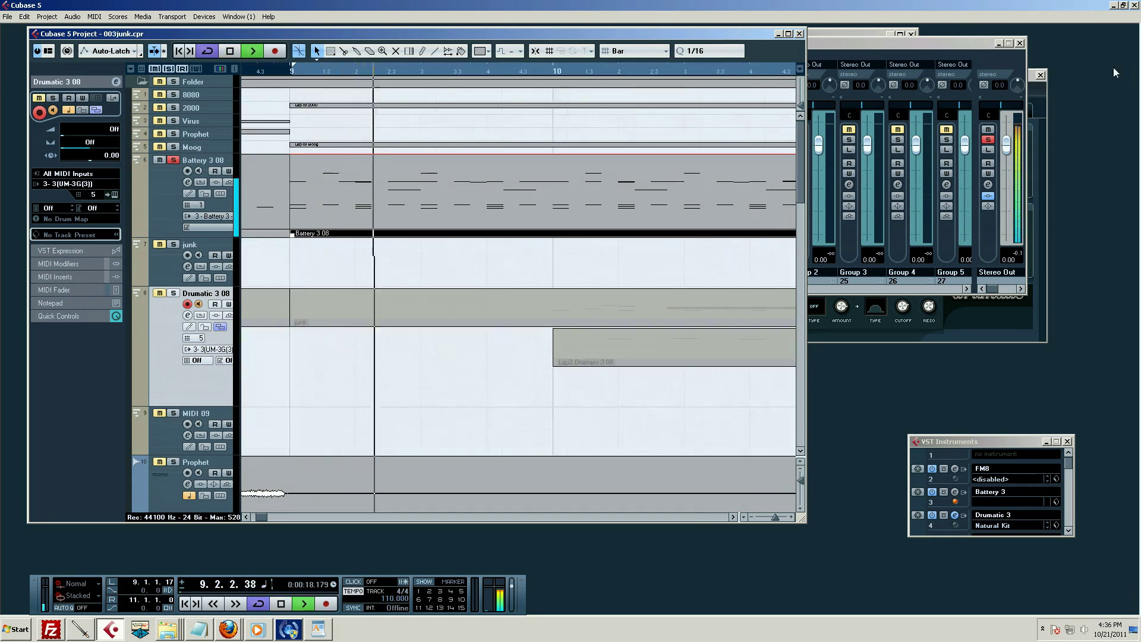
{"action": "left_click", "coordinate": [886, 53]}
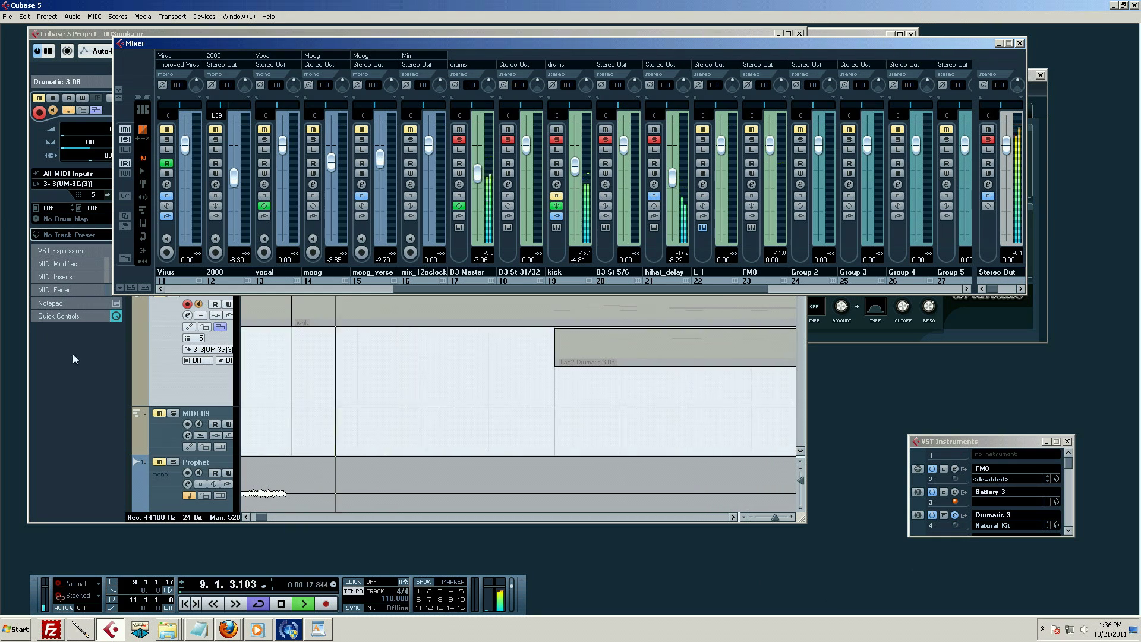
{"action": "left_click", "coordinate": [487, 338]}
{"action": "key", "text": "space"}
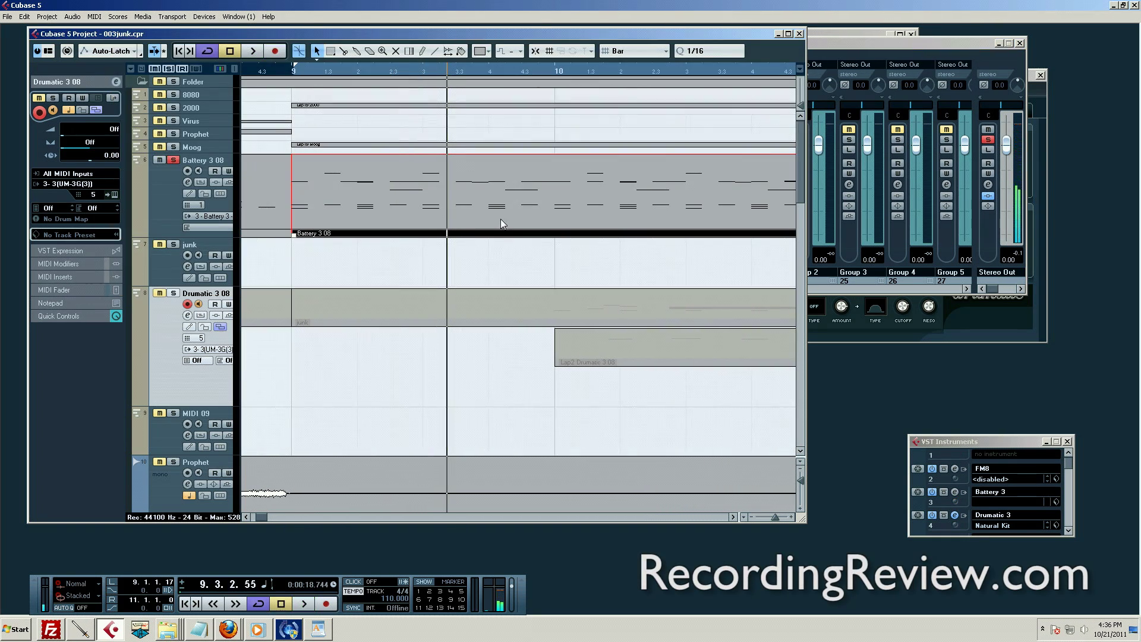
Open Battery 3 08 in the Drum Editor, zoomed out, with the velocity lane showing
{"action": "double_click", "coordinate": [461, 216]}
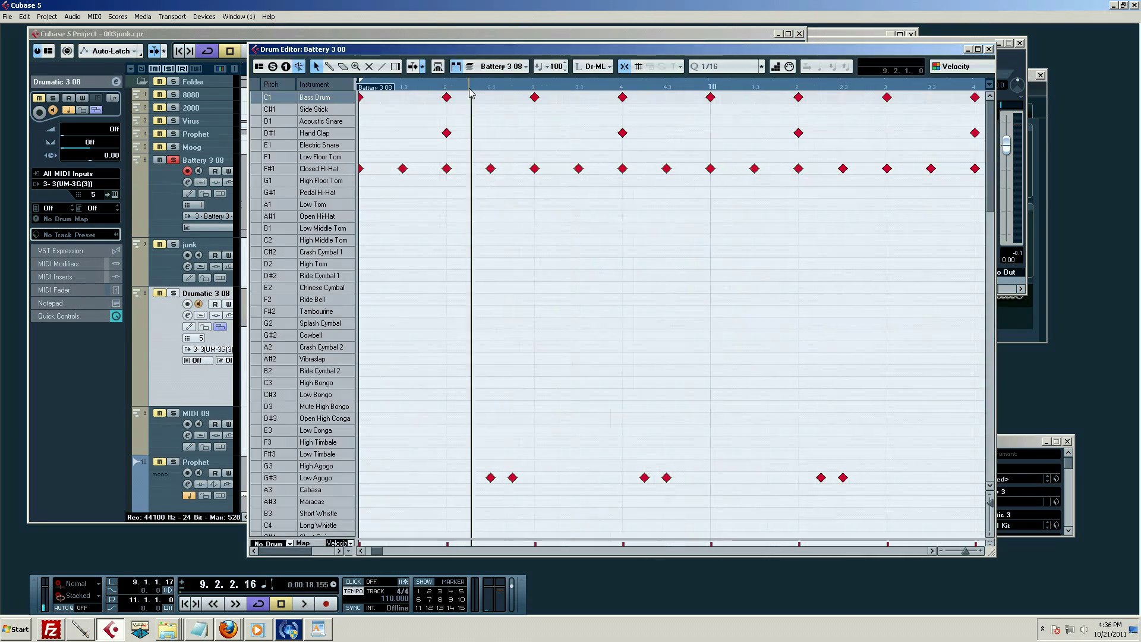
{"action": "left_click", "coordinate": [948, 551]}
{"action": "left_click_drag", "start_coordinate": [488, 540], "coordinate": [488, 449]}
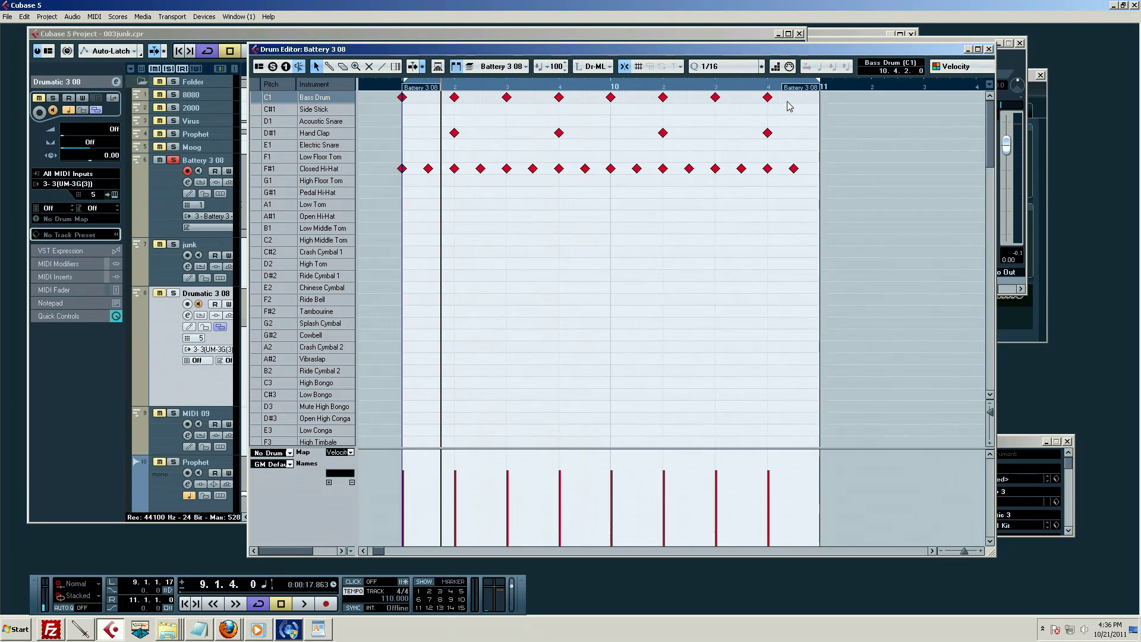
Add 42 to the velocity of the Bass Drum notes and audition the result
{"action": "left_click_drag", "start_coordinate": [803, 112], "coordinate": [376, 98]}
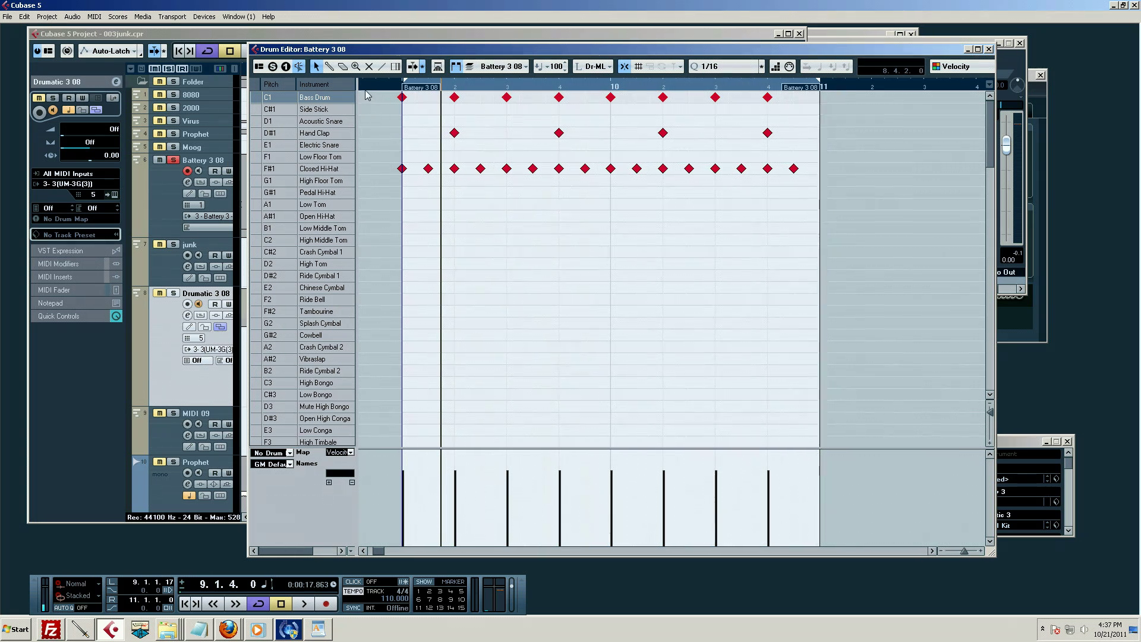
{"action": "key", "text": "ctrl+shift+v"}
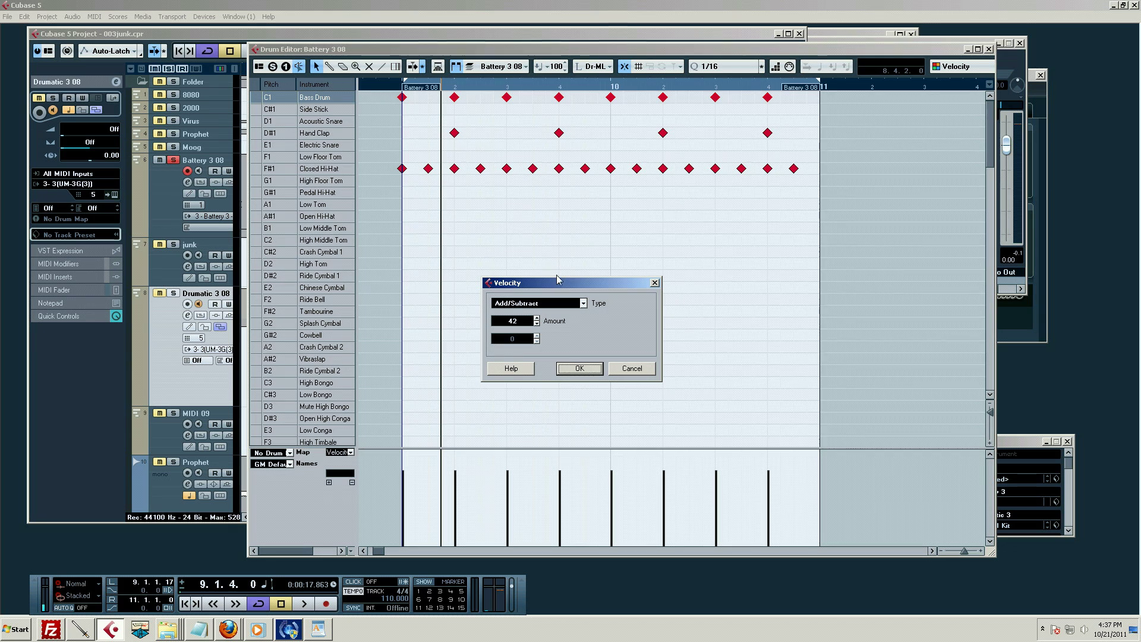
{"action": "left_click", "coordinate": [632, 370]}
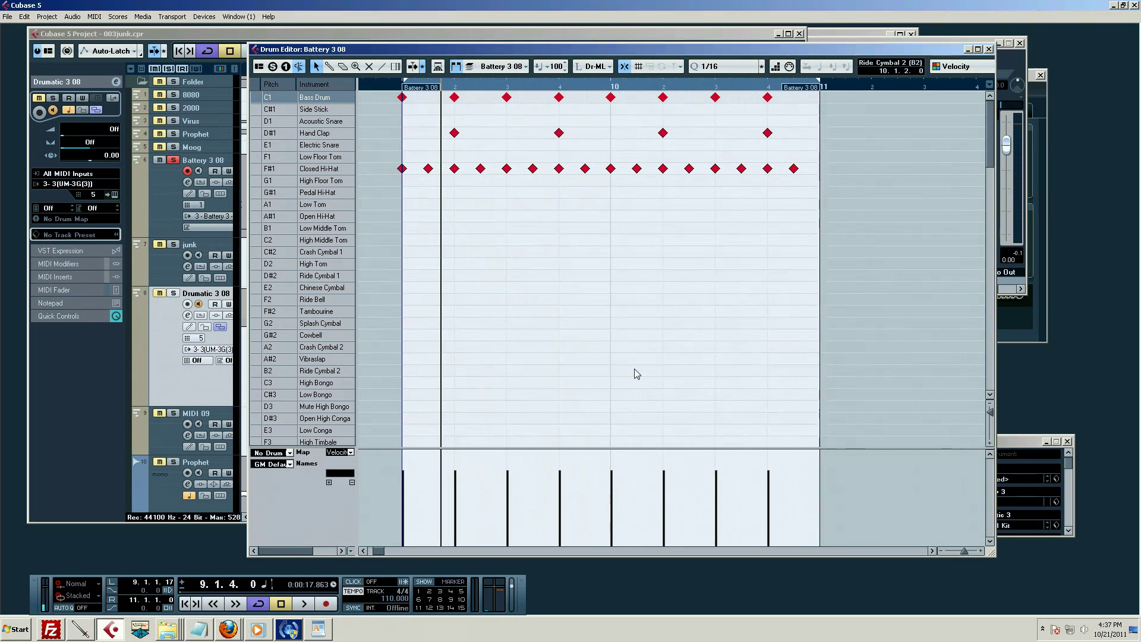
{"action": "key", "text": "space"}
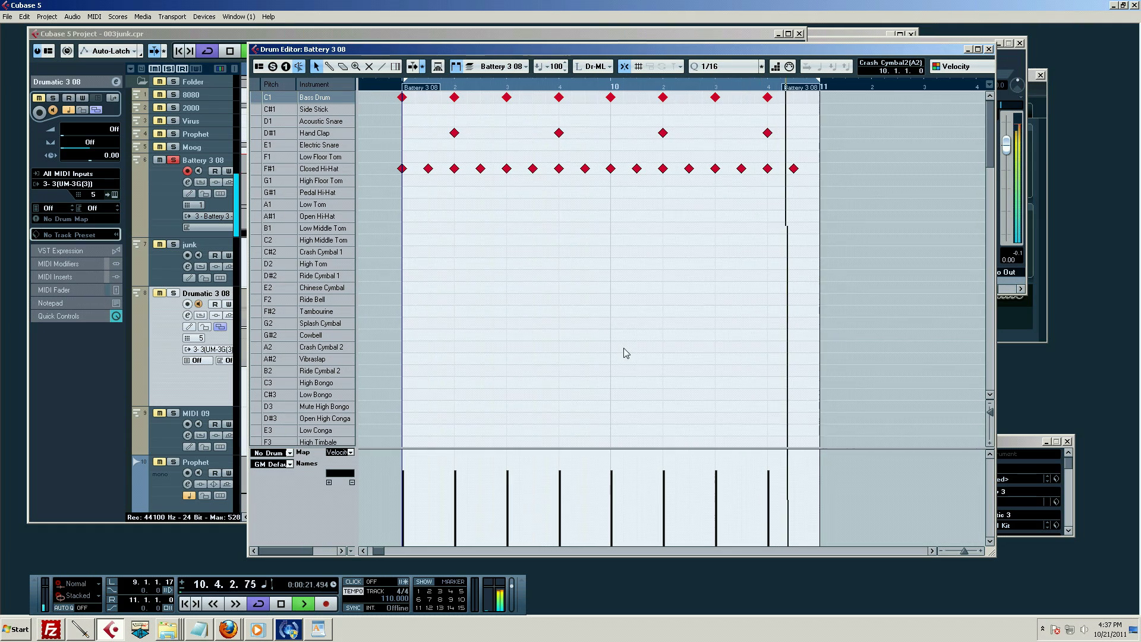
Stop playback and marquee-select all sixteen Closed Hi-Hat notes
{"action": "key", "text": "Escape"}
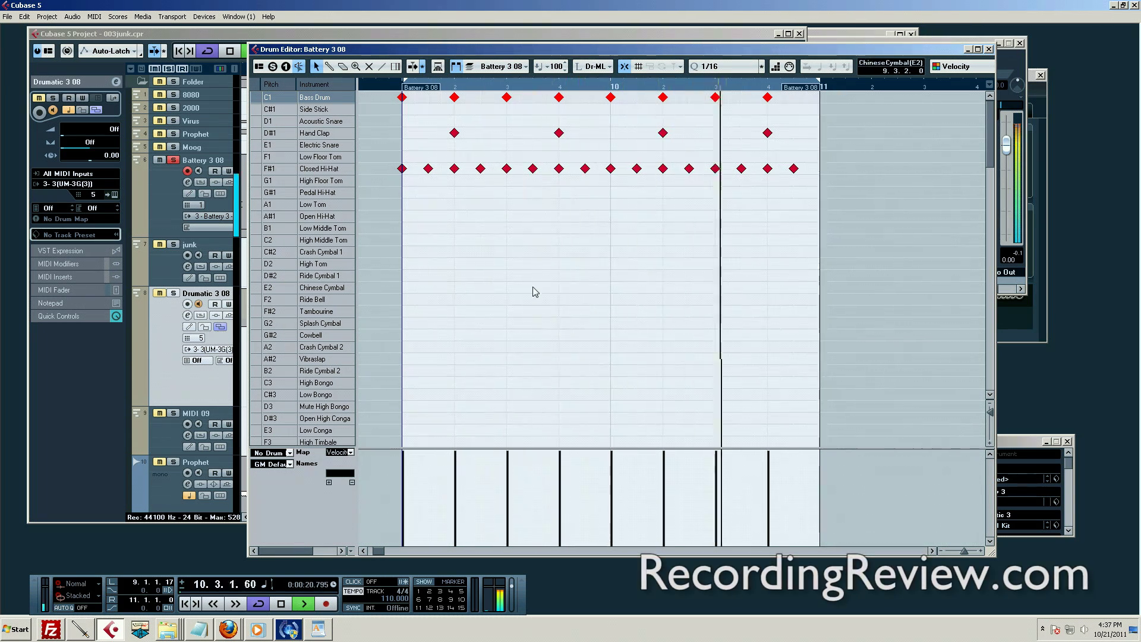
{"action": "key", "text": "space"}
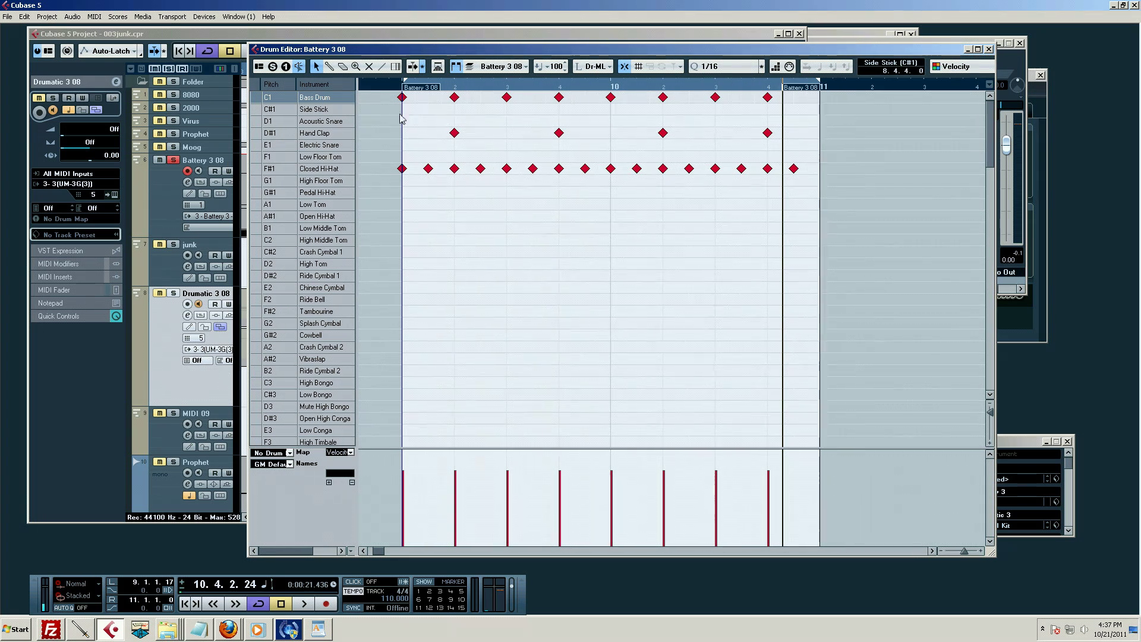
{"action": "left_click_drag", "start_coordinate": [390, 151], "coordinate": [860, 216]}
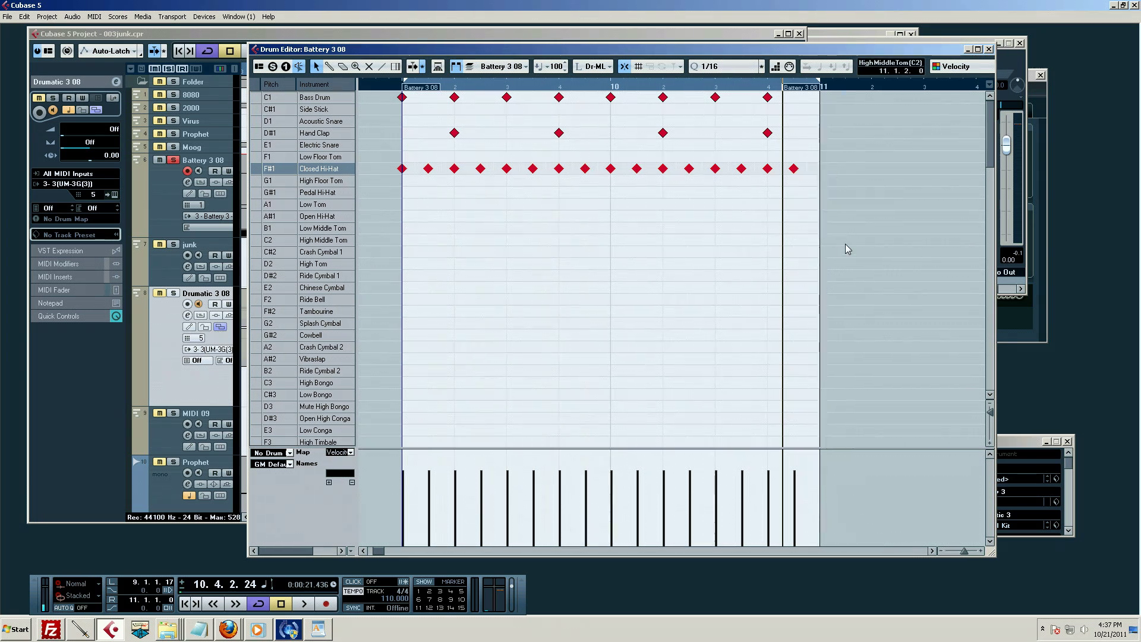
Lower the hi-hat velocities using Add/Subtract with a negative amount
{"action": "key", "text": "v"}
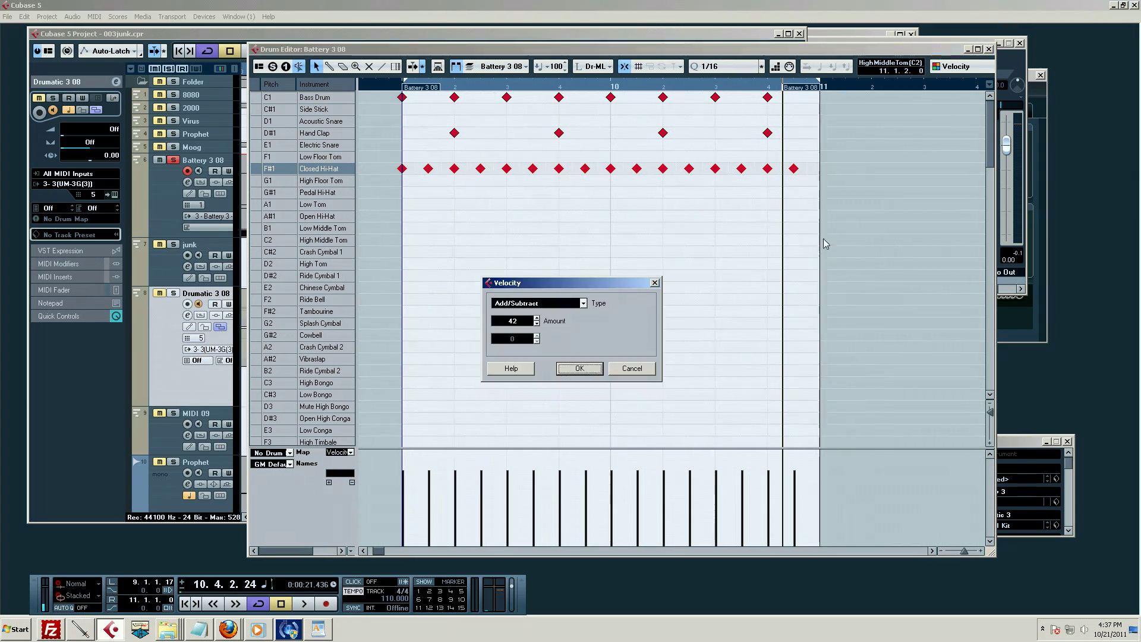
{"action": "left_click", "coordinate": [539, 308]}
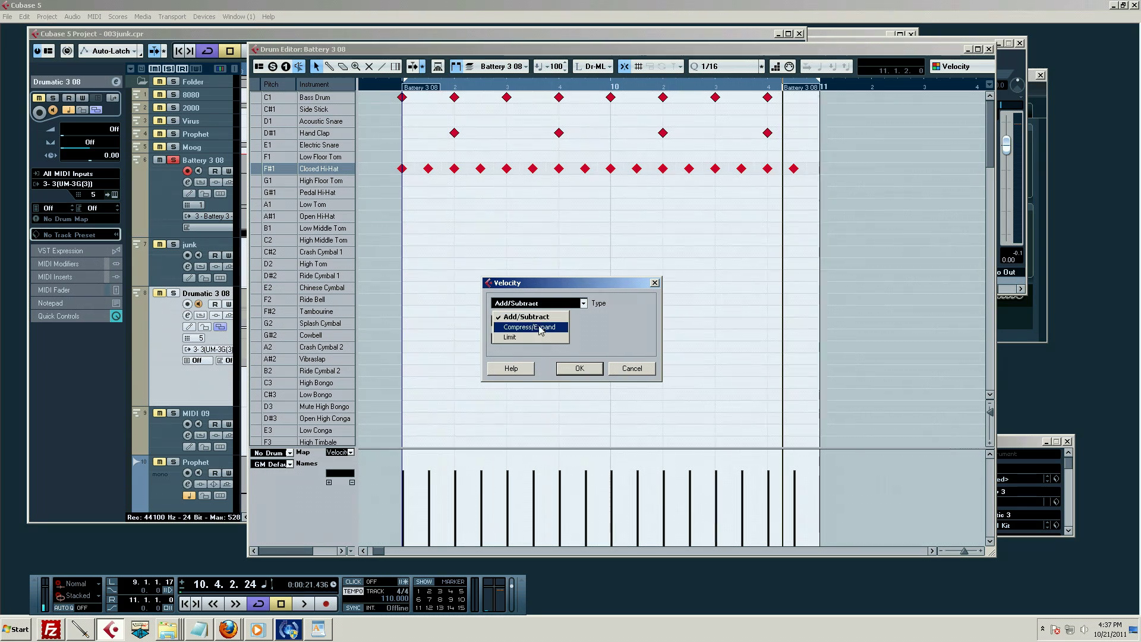
{"action": "left_click", "coordinate": [584, 332]}
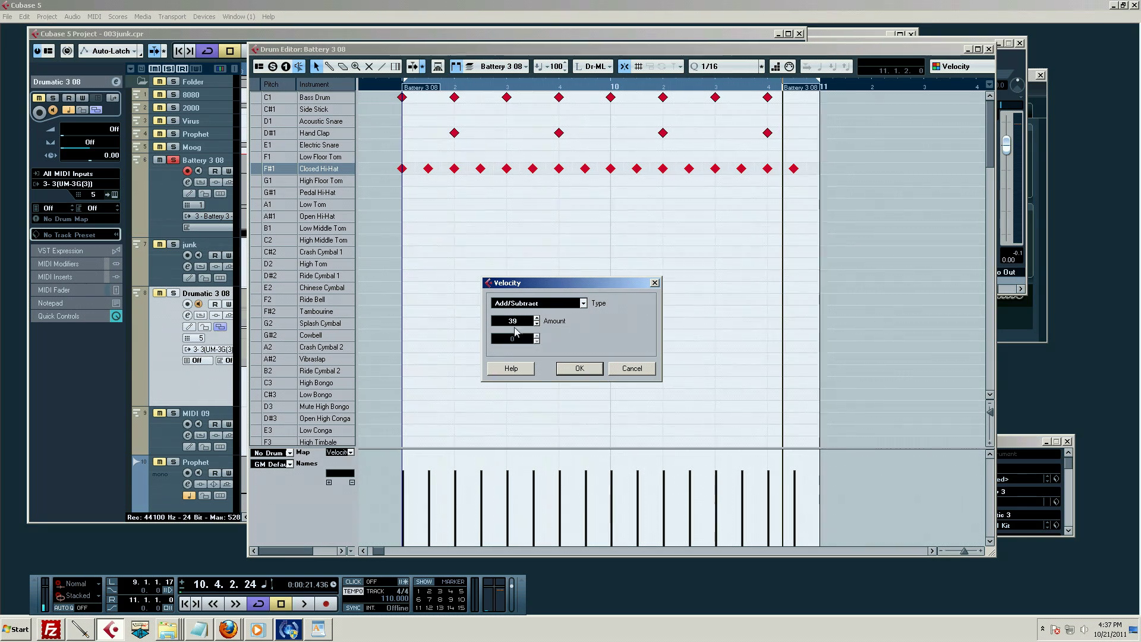
{"action": "left_click_drag", "start_coordinate": [521, 322], "coordinate": [513, 347]}
{"action": "left_click", "coordinate": [580, 368]}
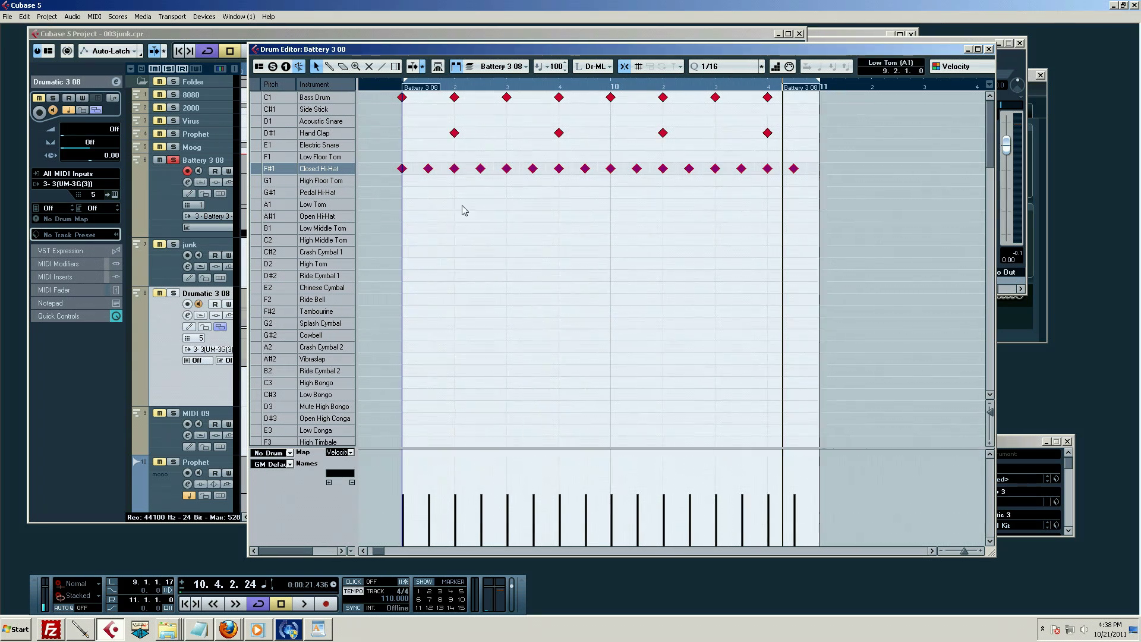
Audition the drum pattern, deselect all notes, and play it again
{"action": "key", "text": "space"}
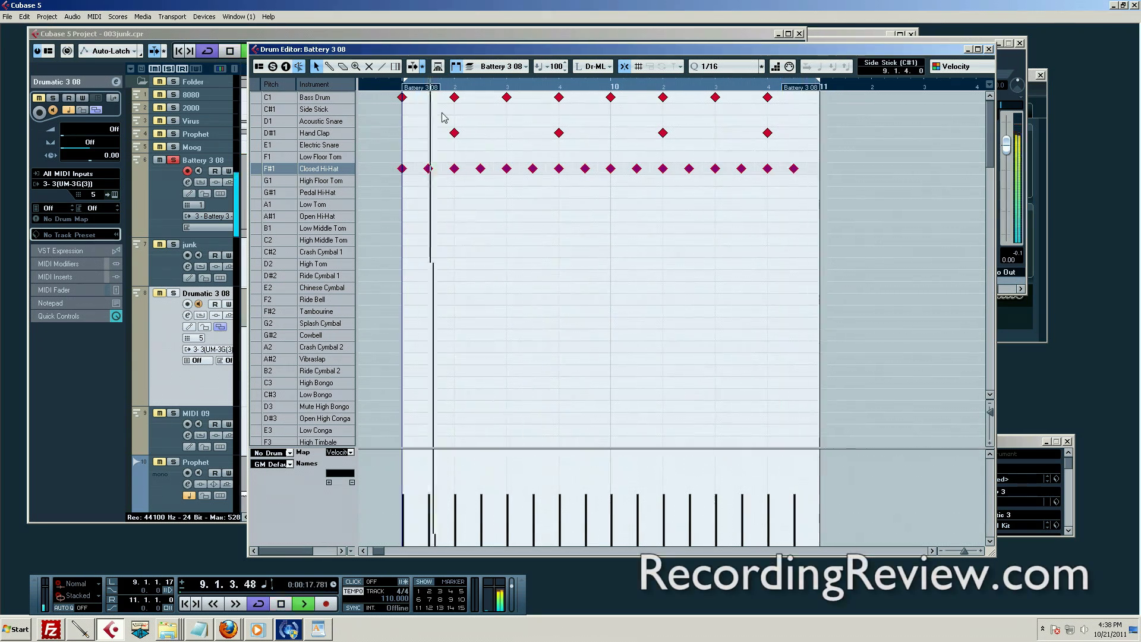
{"action": "key", "text": "space"}
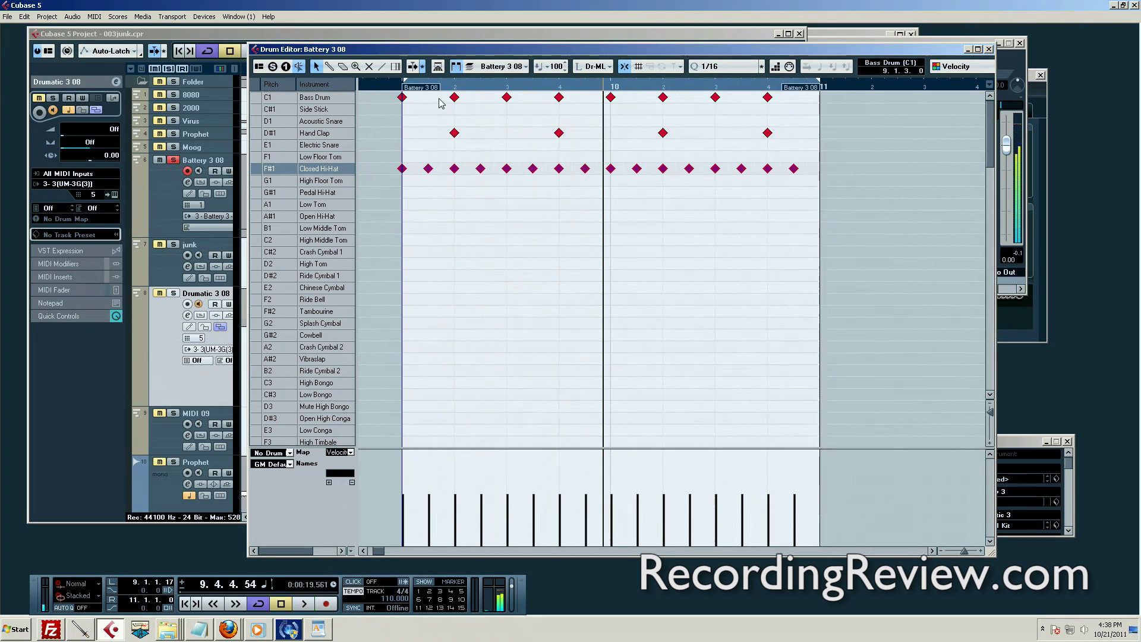
{"action": "left_click", "coordinate": [440, 101]}
{"action": "key", "text": "space"}
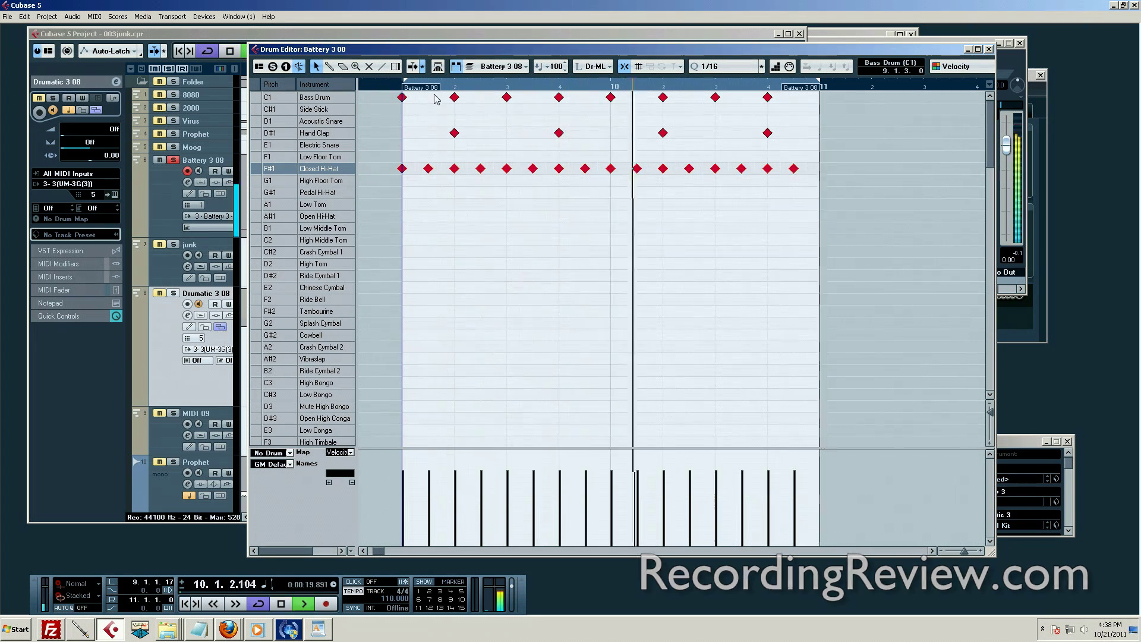
{"action": "key", "text": "space"}
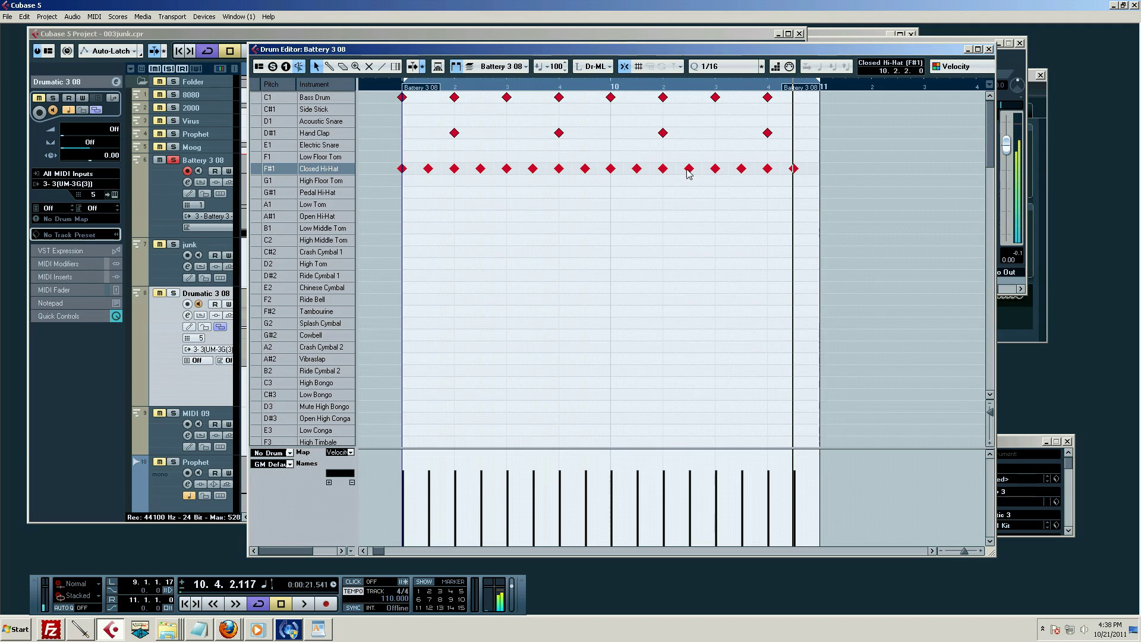
{"action": "left_click_drag", "start_coordinate": [990, 142], "coordinate": [1017, 92]}
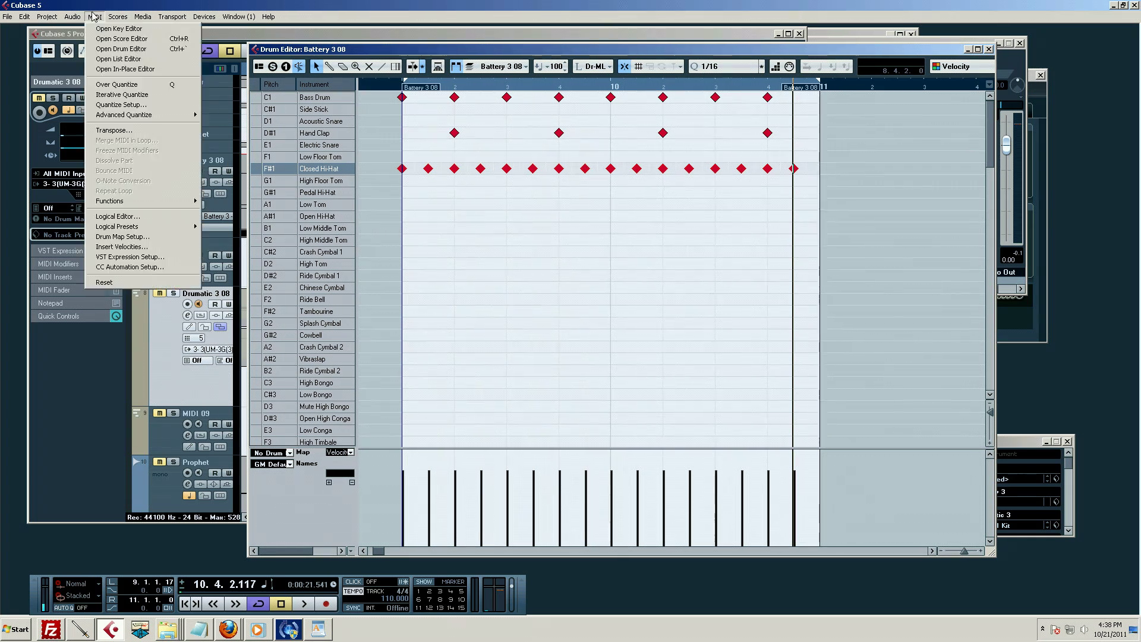
Apply MIDI > Functions > Legato to the drum notes, close the Drum Editor, and zoom out to bars 1–10
{"action": "mouse_move", "coordinate": [118, 19]}
{"action": "mouse_move", "coordinate": [122, 203]}
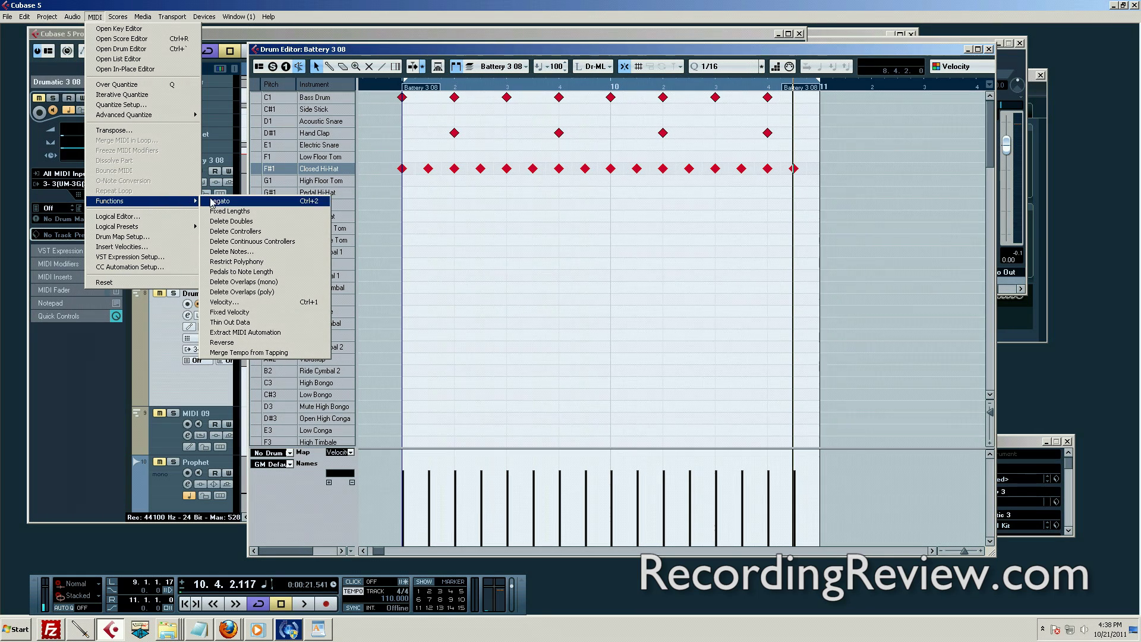
{"action": "left_click", "coordinate": [723, 246]}
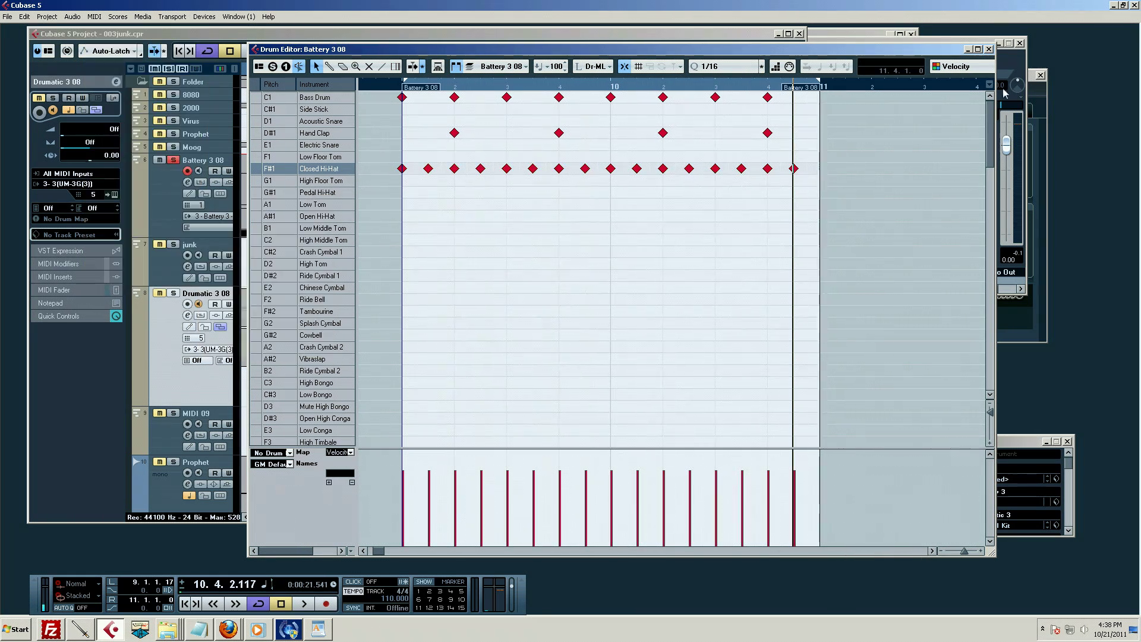
{"action": "left_click", "coordinate": [990, 49]}
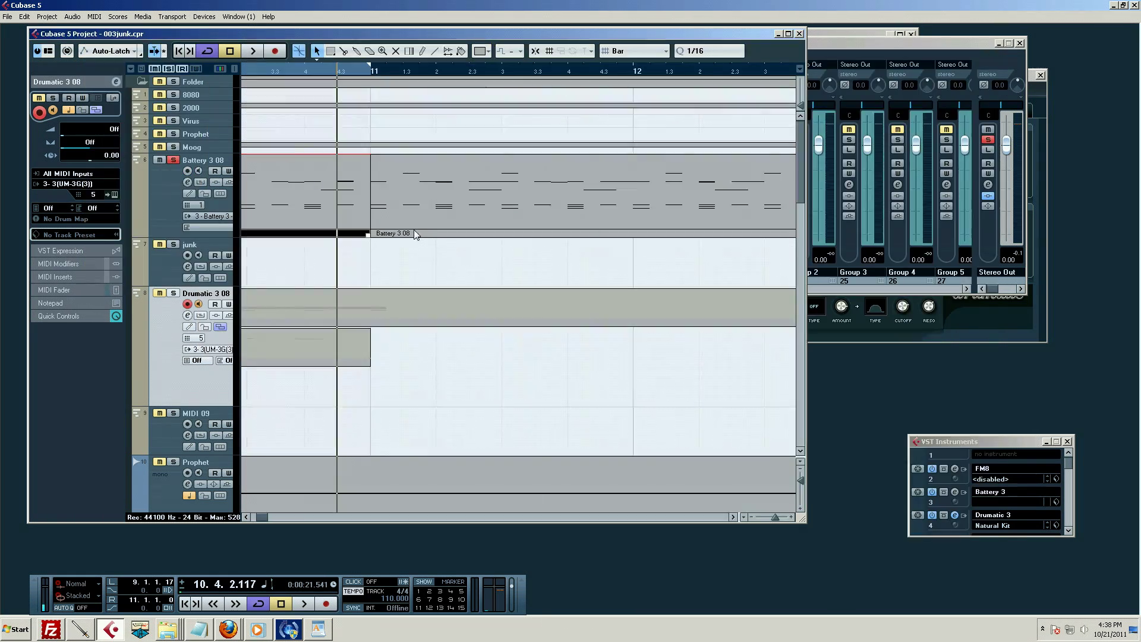
{"action": "key", "text": "Home"}
Return to the start, make the Prophet track taller, and solo only Prophet
{"action": "key", "text": "g"}
{"action": "key", "text": "g"}
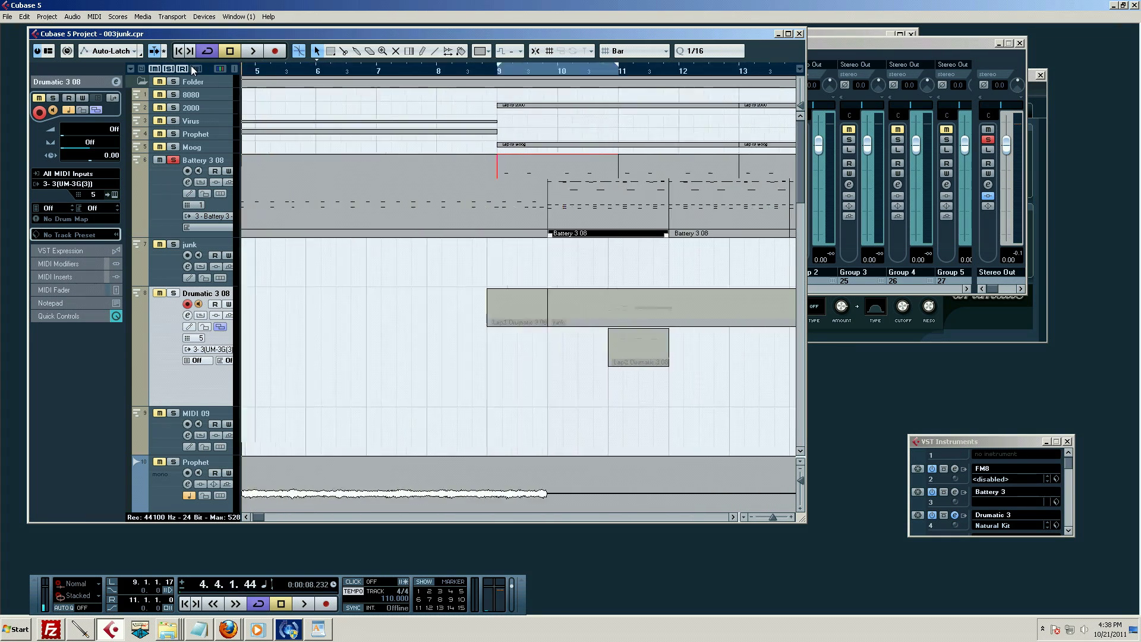
{"action": "left_click", "coordinate": [220, 137]}
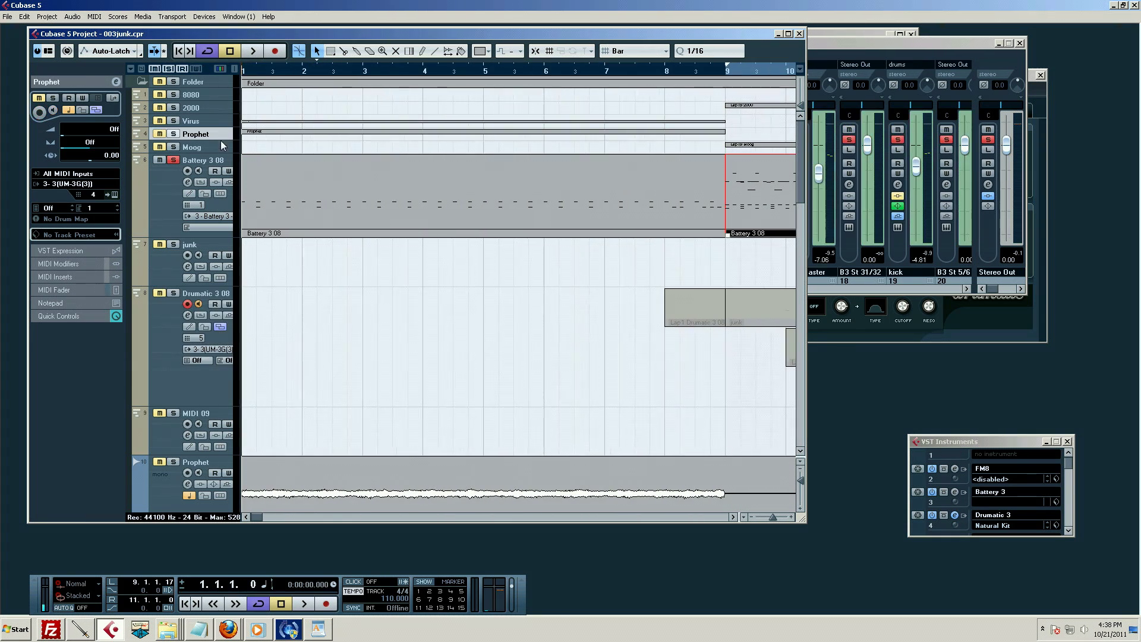
{"action": "mouse_move", "coordinate": [220, 138]}
{"action": "left_mouse_down"}
{"action": "mouse_move", "coordinate": [242, 331]}
{"action": "mouse_move", "coordinate": [243, 236]}
{"action": "mouse_move", "coordinate": [225, 140]}
{"action": "left_mouse_up"}
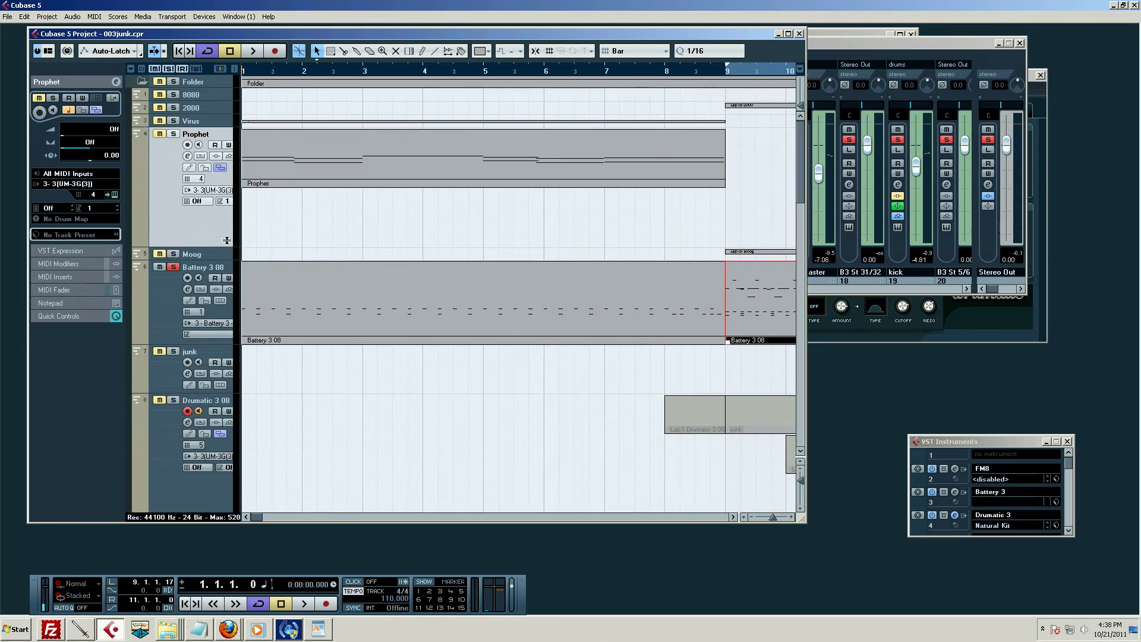
{"action": "left_click", "coordinate": [169, 68]}
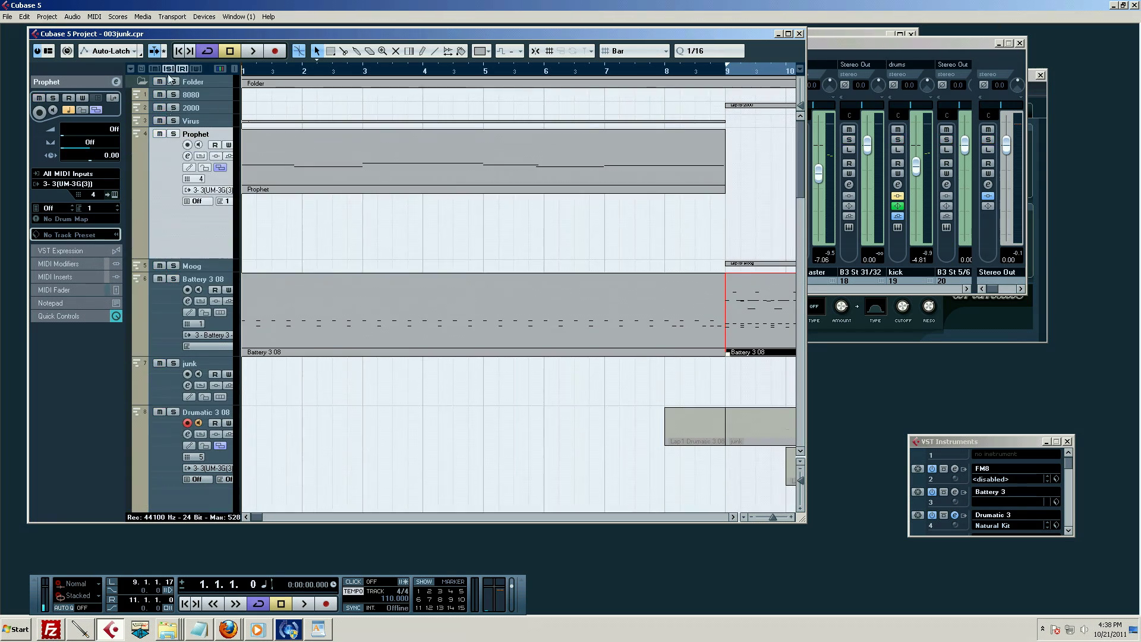
{"action": "left_click", "coordinate": [174, 134]}
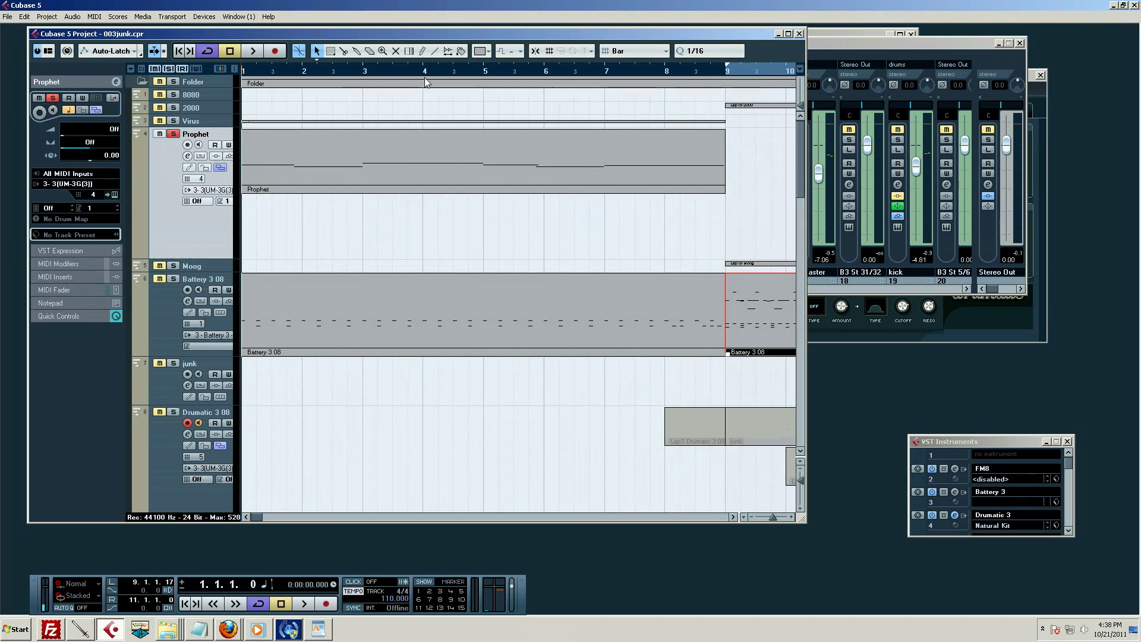
Set the loop start to 1.1.1.0 and play the soloed Prophet part
{"action": "left_click", "coordinate": [254, 71], "text": "ctrl"}
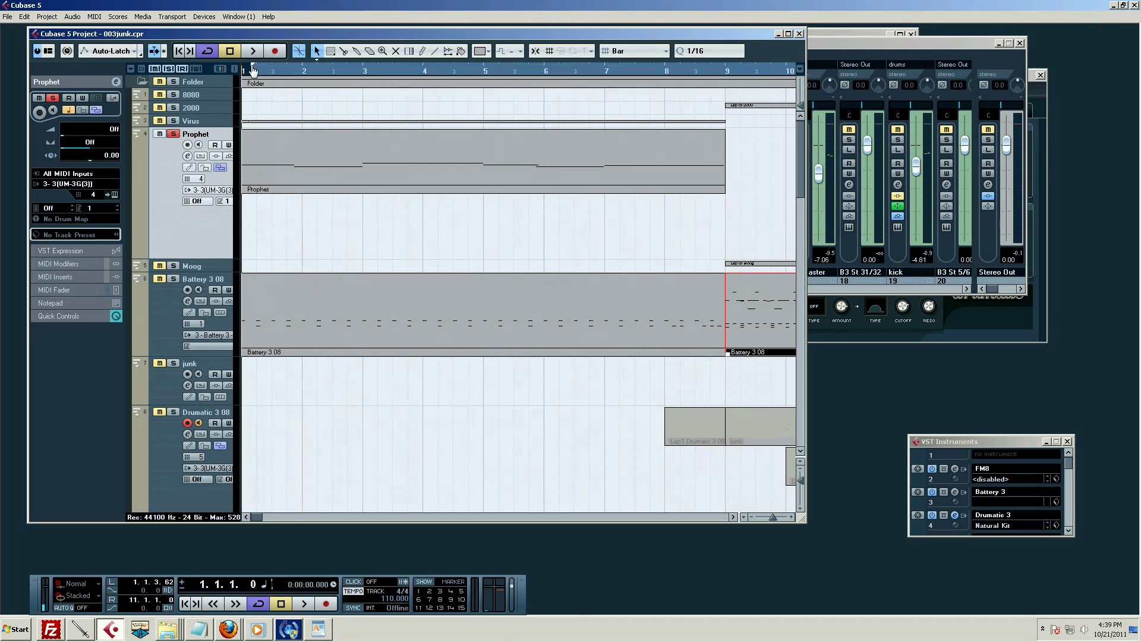
{"action": "left_click", "coordinate": [244, 70], "text": "ctrl"}
{"action": "left_click", "coordinate": [726, 77], "text": "alt"}
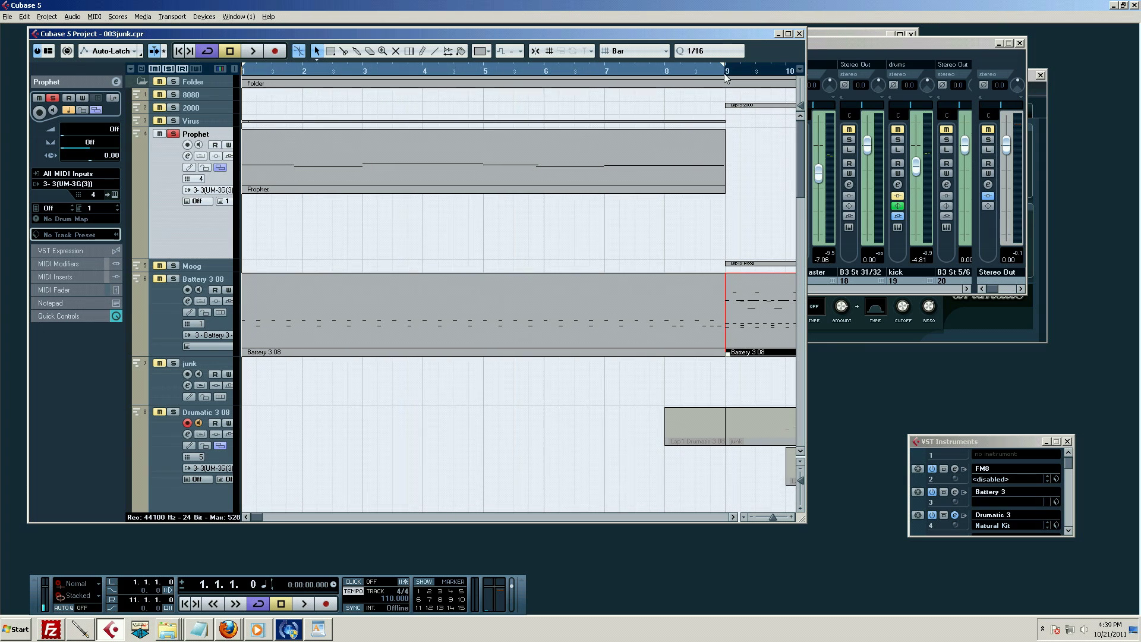
{"action": "key", "text": "space"}
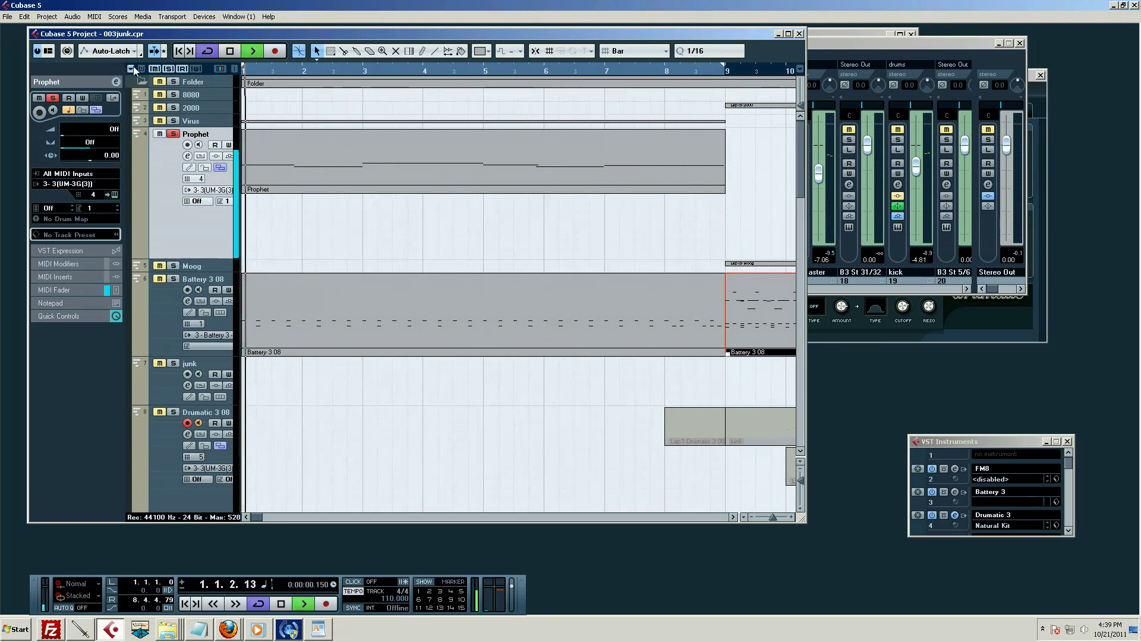
{"action": "key", "text": "space"}
{"action": "scroll", "coordinate": [296, 264], "scroll_direction": "down", "scroll_amount": 5}
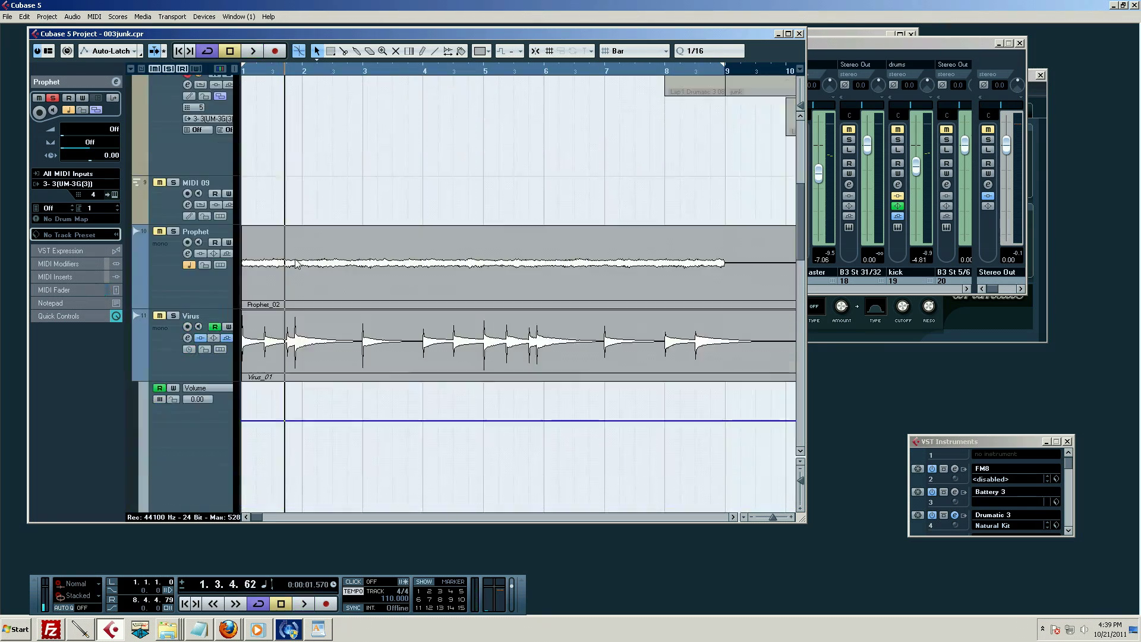
{"action": "scroll", "coordinate": [295, 263], "scroll_direction": "up", "scroll_amount": 5}
{"action": "key", "text": "space"}
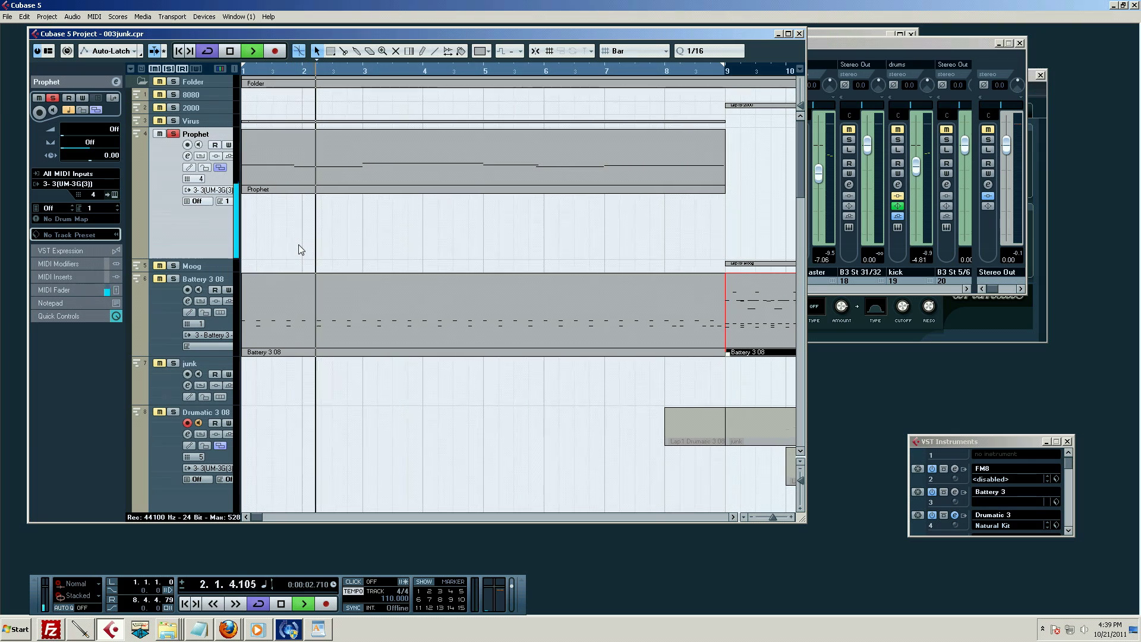
{"action": "key", "text": "space"}
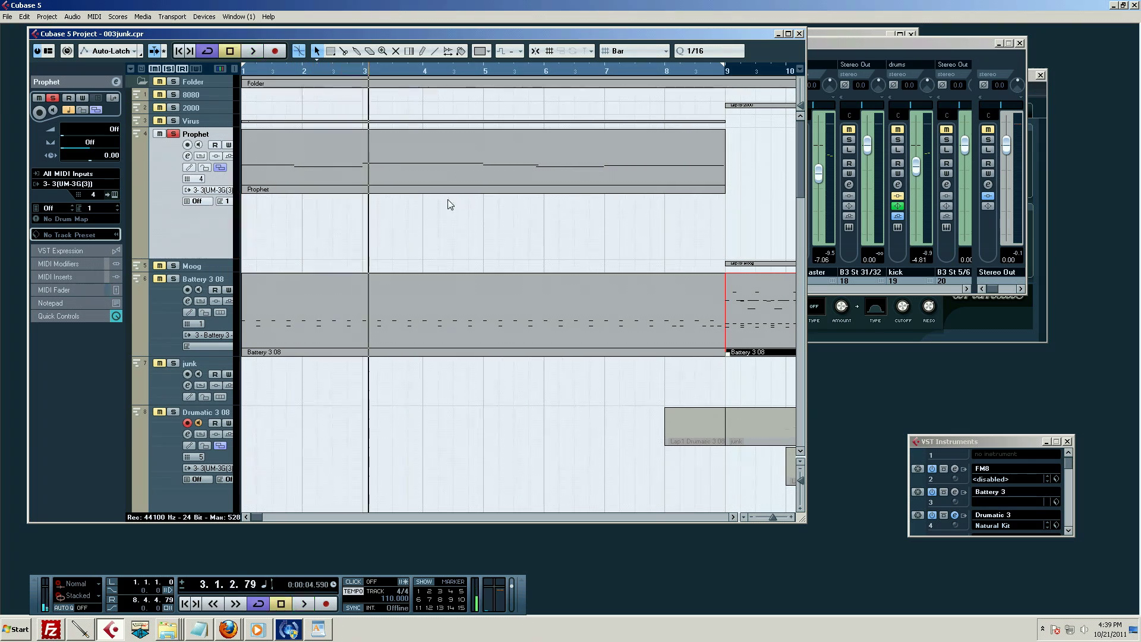
Open the Prophet part in the Key Editor, play it, and zoom to bars 1–10
{"action": "double_click", "coordinate": [441, 176]}
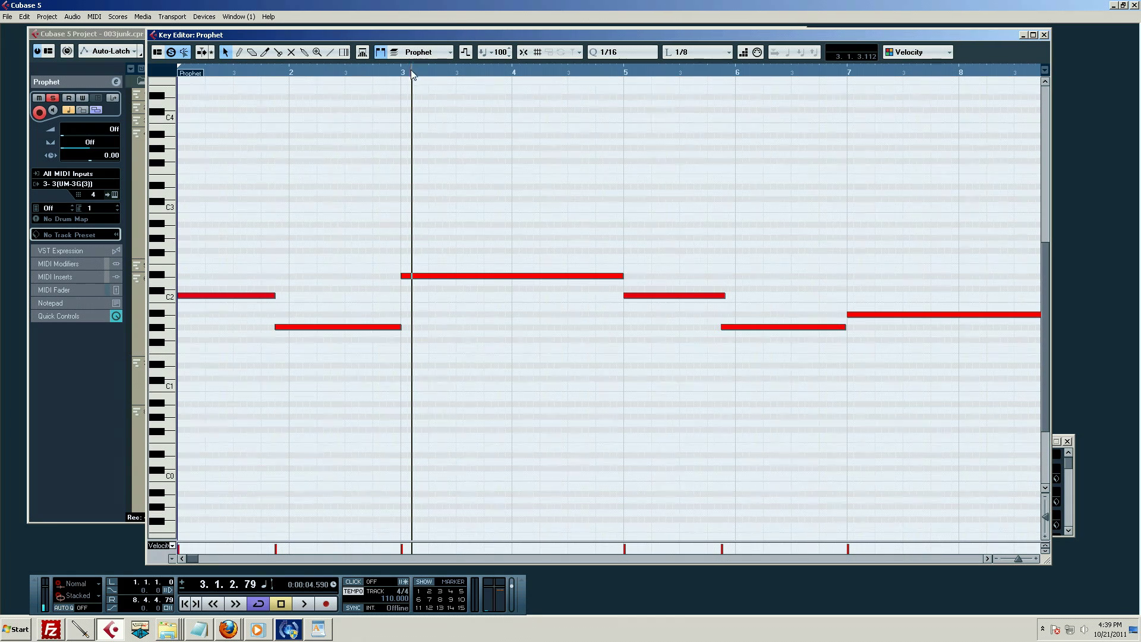
{"action": "left_click_drag", "start_coordinate": [411, 70], "coordinate": [94, 85]}
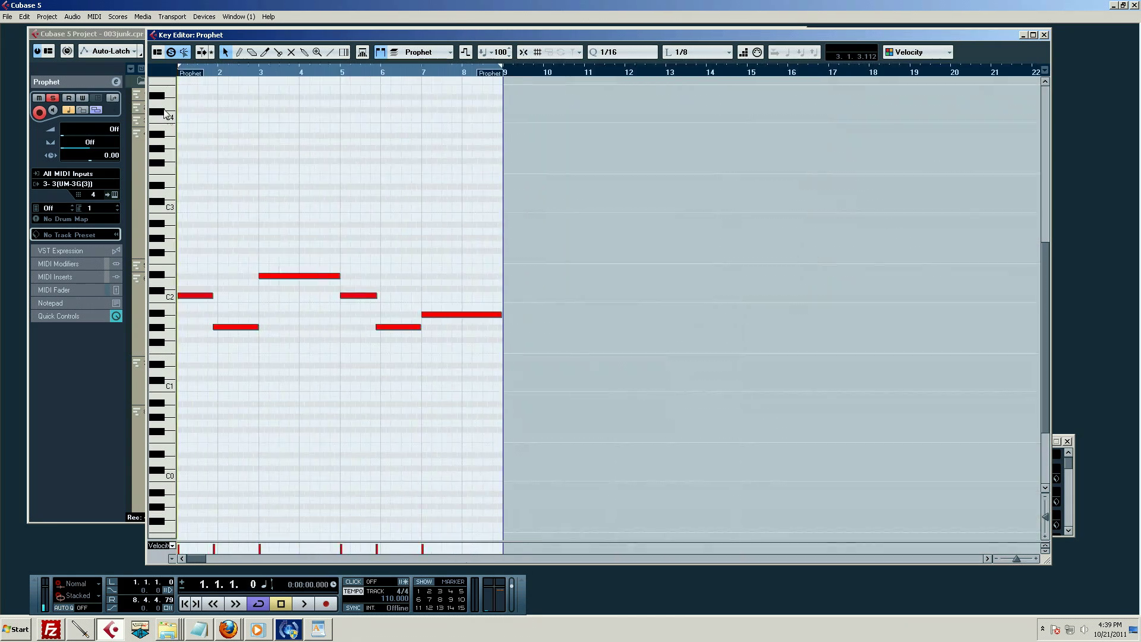
{"action": "key", "text": "space"}
{"action": "key", "text": "h"}
{"action": "key", "text": "h"}
{"action": "key", "text": "h"}
{"action": "key", "text": "h"}
{"action": "key", "text": "h"}
{"action": "key", "text": "h"}
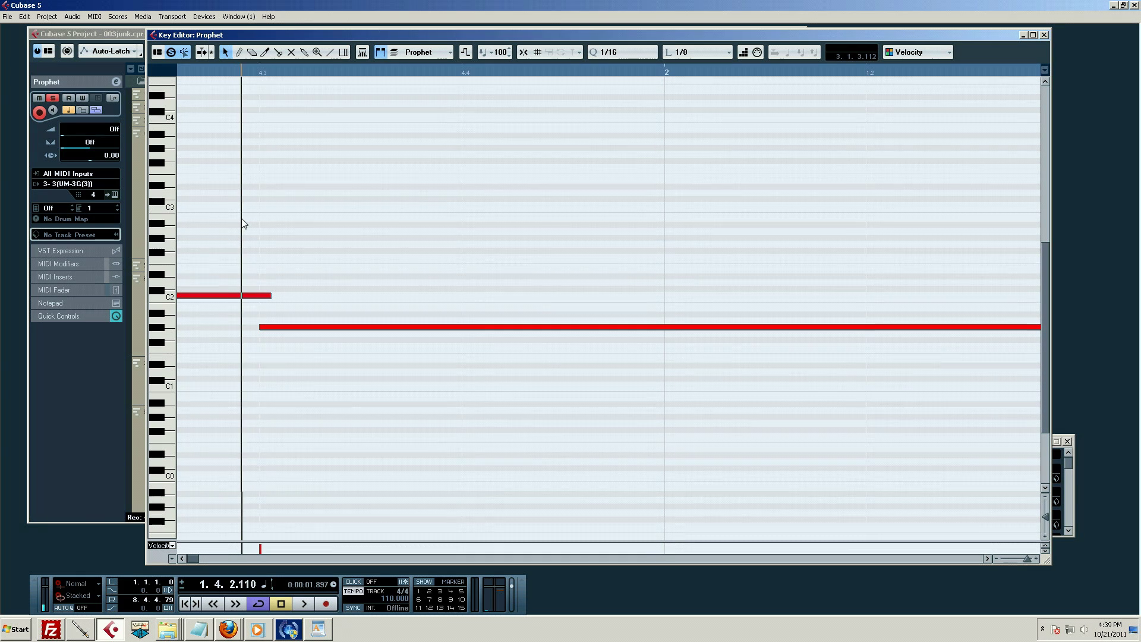
{"action": "key", "text": "space"}
{"action": "key", "text": "g"}
{"action": "key", "text": "g"}
{"action": "key", "text": "g"}
{"action": "key", "text": "g"}
{"action": "key", "text": "g"}
{"action": "key", "text": "g"}
{"action": "key", "text": "g"}
{"action": "key", "text": "g"}
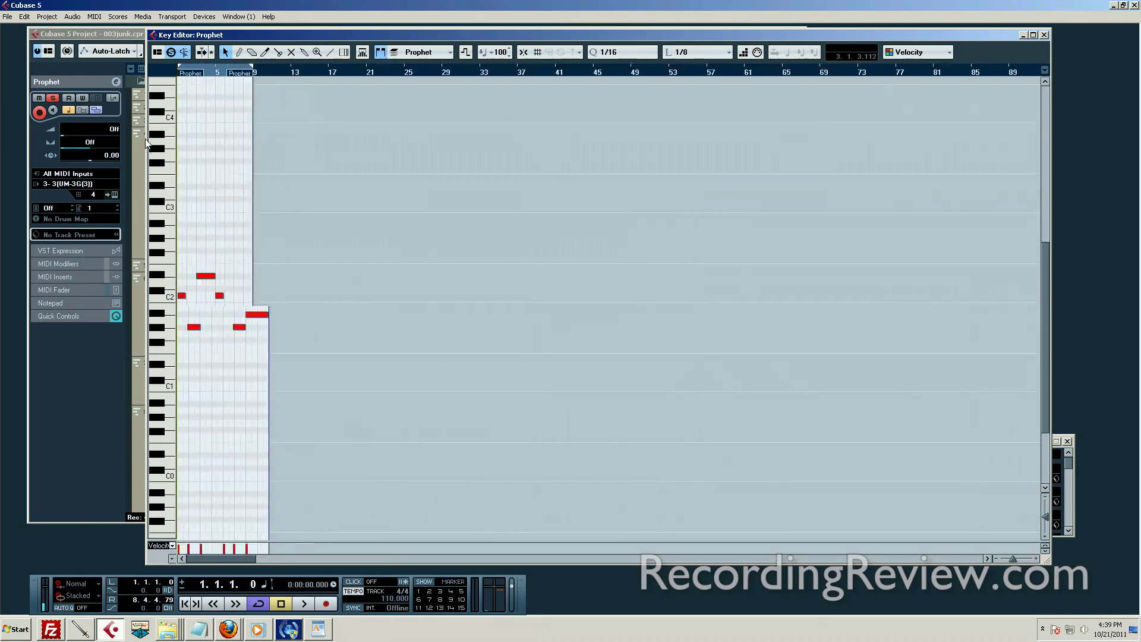
{"action": "key", "text": "h"}
{"action": "key", "text": "h"}
{"action": "key", "text": "h"}
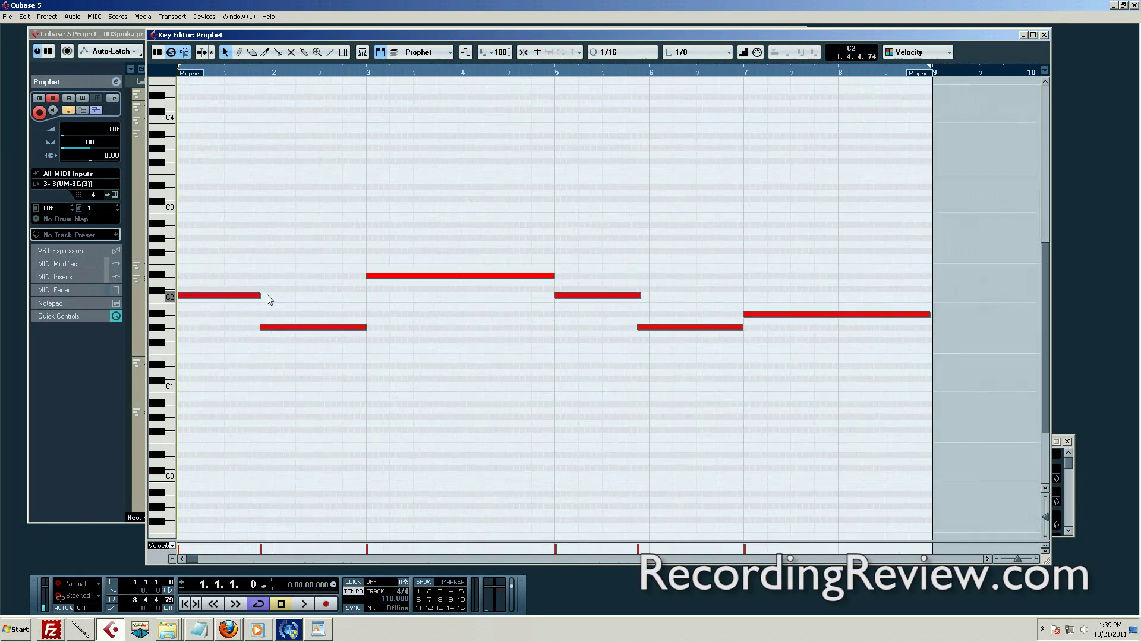
Lengthen the first C2 note and the lower note into bar 3, play them, then select several notes
{"action": "left_click", "coordinate": [259, 296]}
{"action": "left_click_drag", "start_coordinate": [260, 296], "coordinate": [293, 296]}
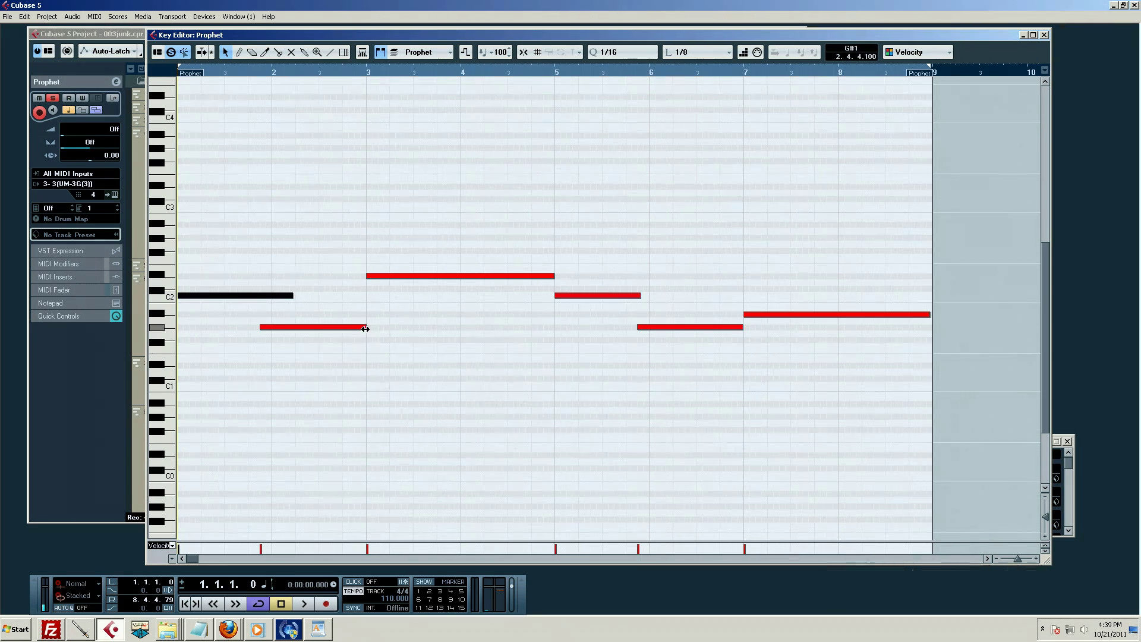
{"action": "left_click_drag", "start_coordinate": [366, 328], "coordinate": [443, 329]}
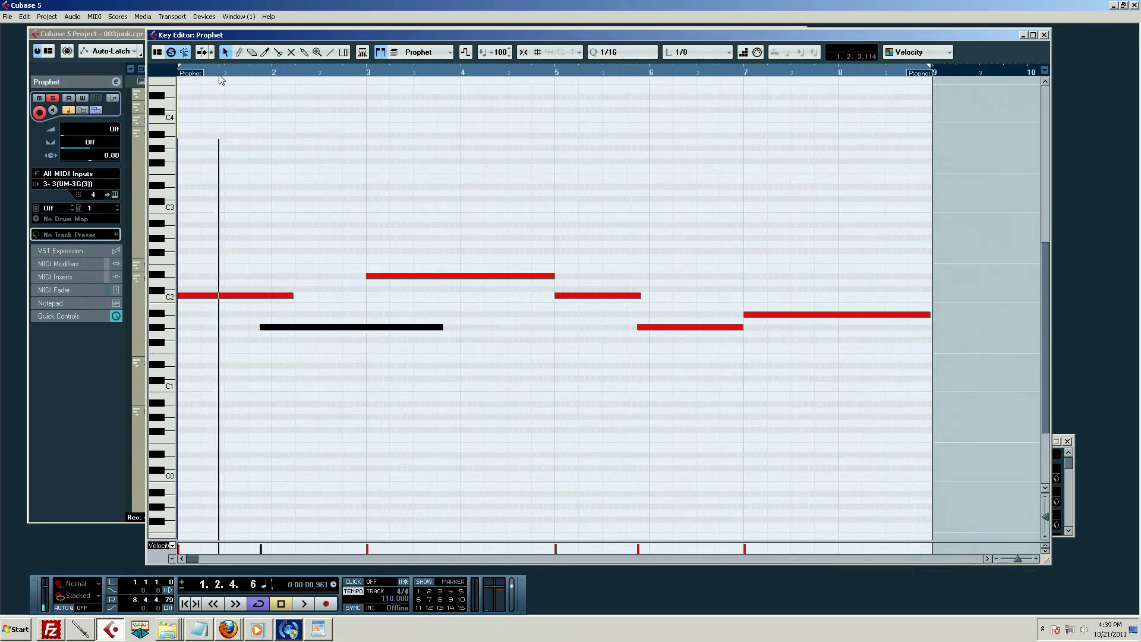
{"action": "key", "text": "space"}
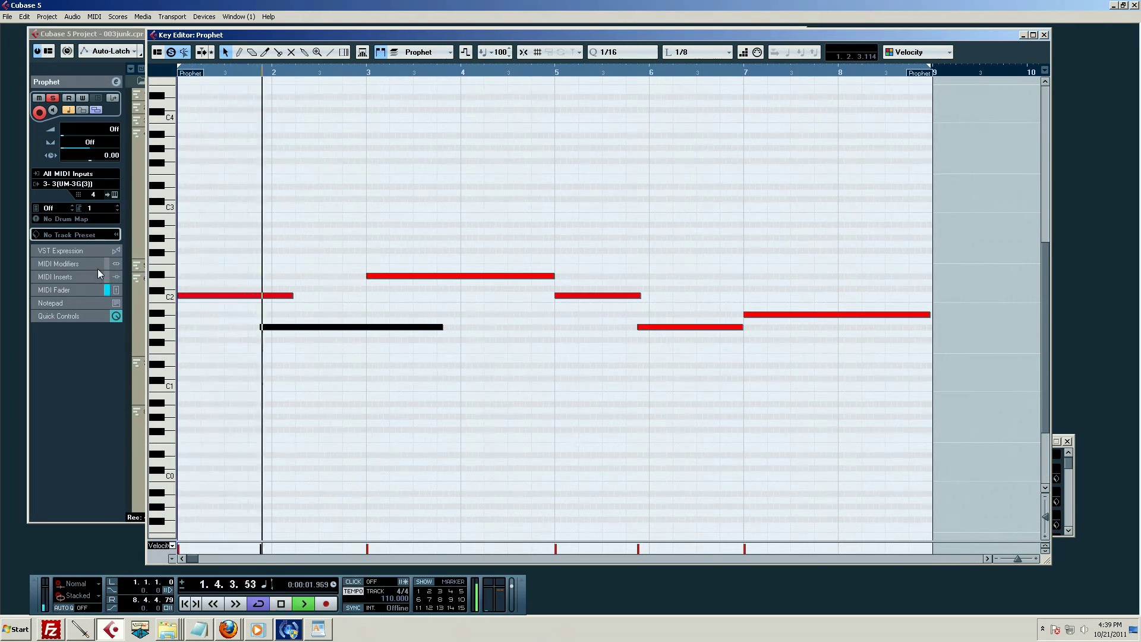
{"action": "key", "text": "space"}
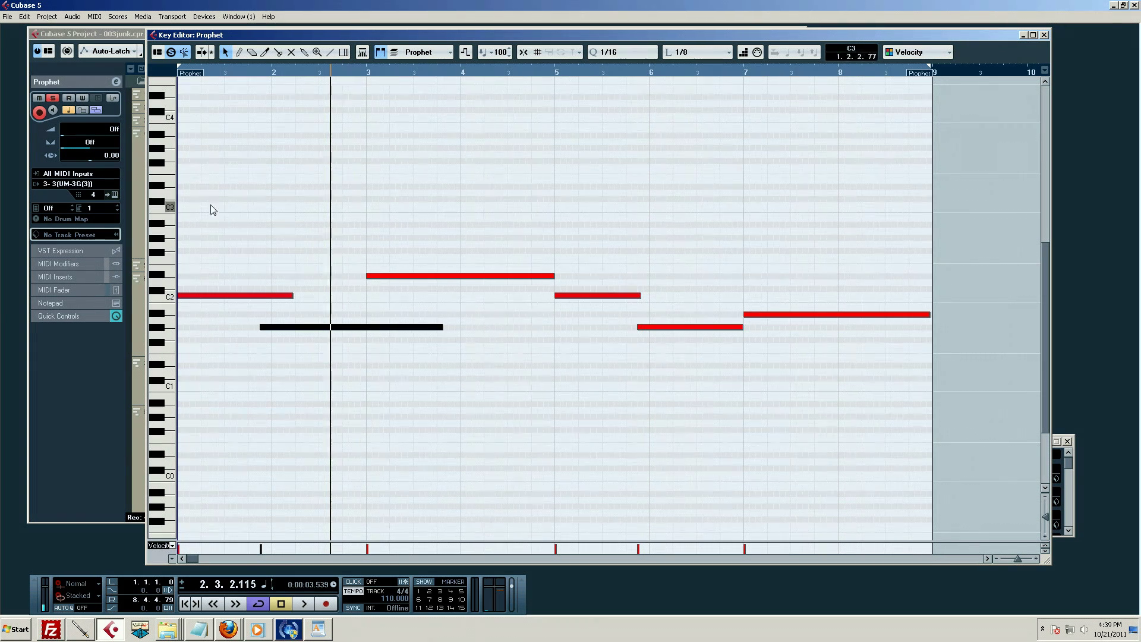
{"action": "left_click_drag", "start_coordinate": [217, 203], "coordinate": [865, 386]}
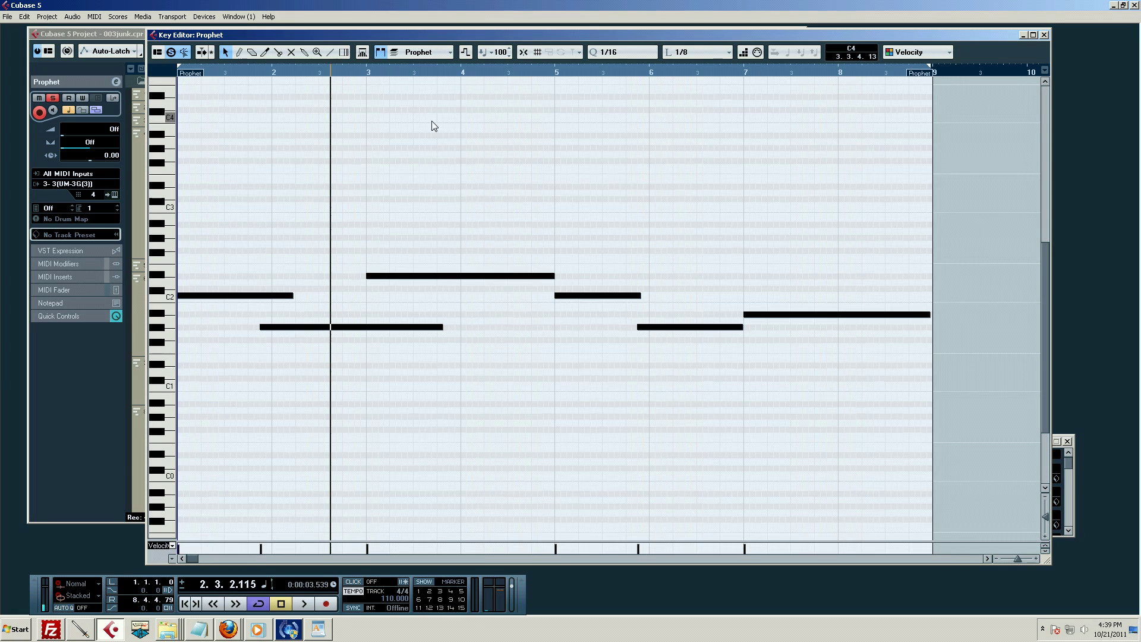
Open MIDI > Functions > Restrict Polyphony and set Voices to 1
{"action": "left_click", "coordinate": [46, 18]}
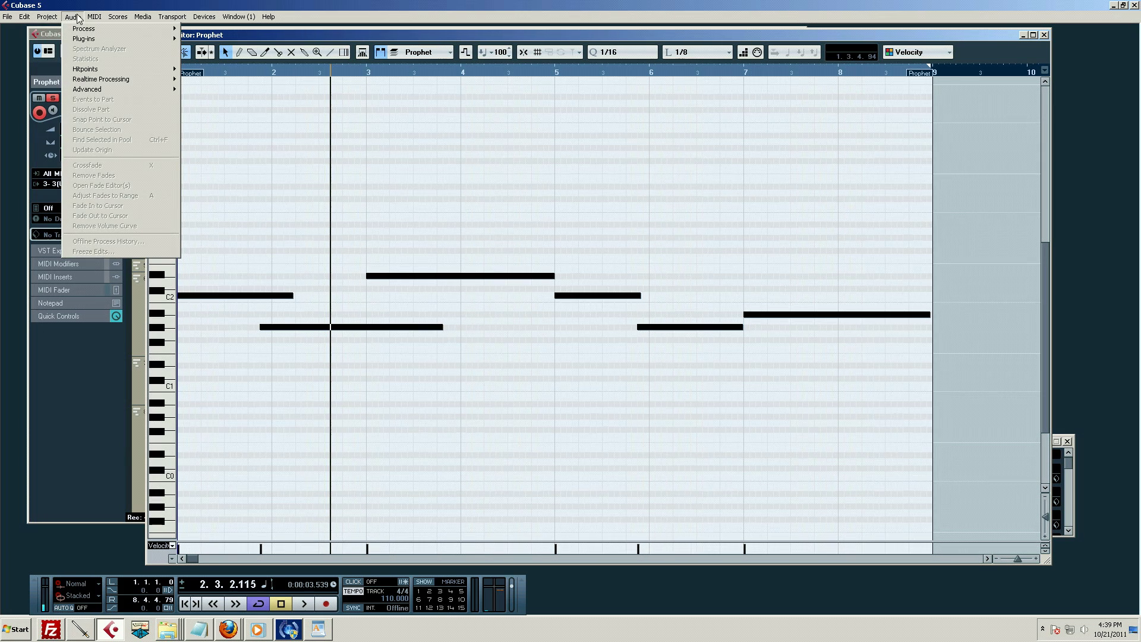
{"action": "mouse_move", "coordinate": [96, 23]}
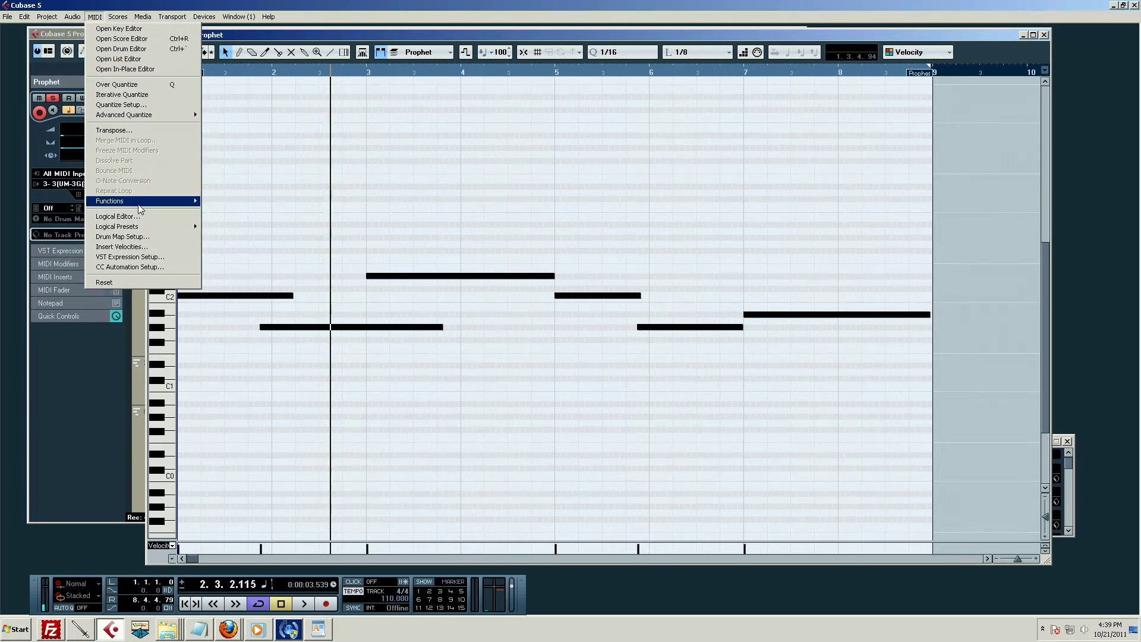
{"action": "mouse_move", "coordinate": [139, 206]}
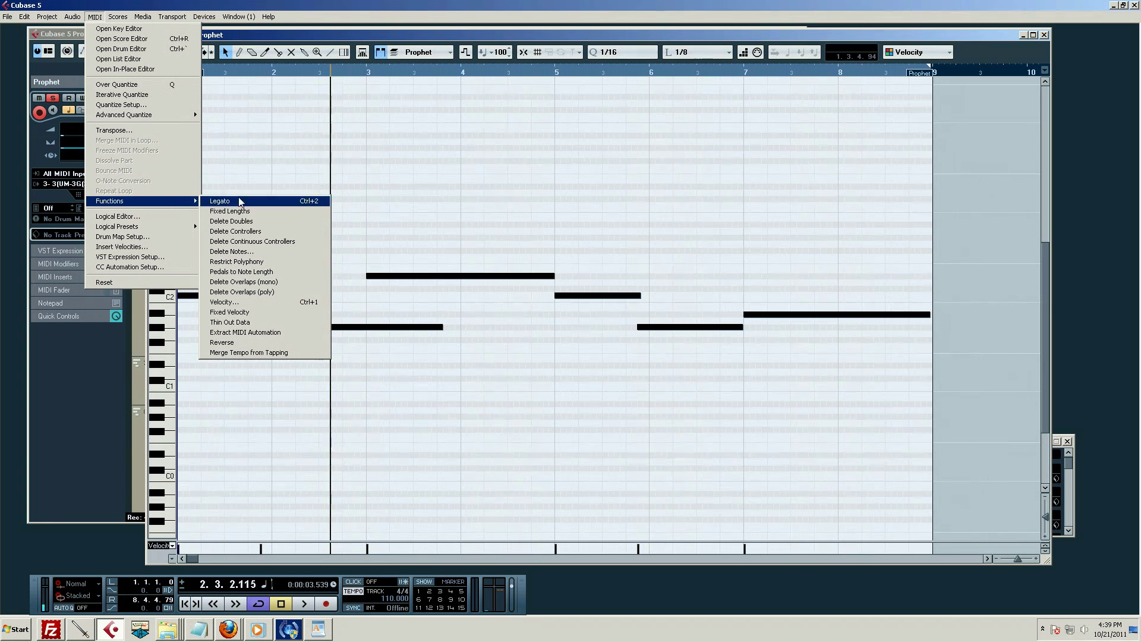
{"action": "left_click", "coordinate": [261, 267]}
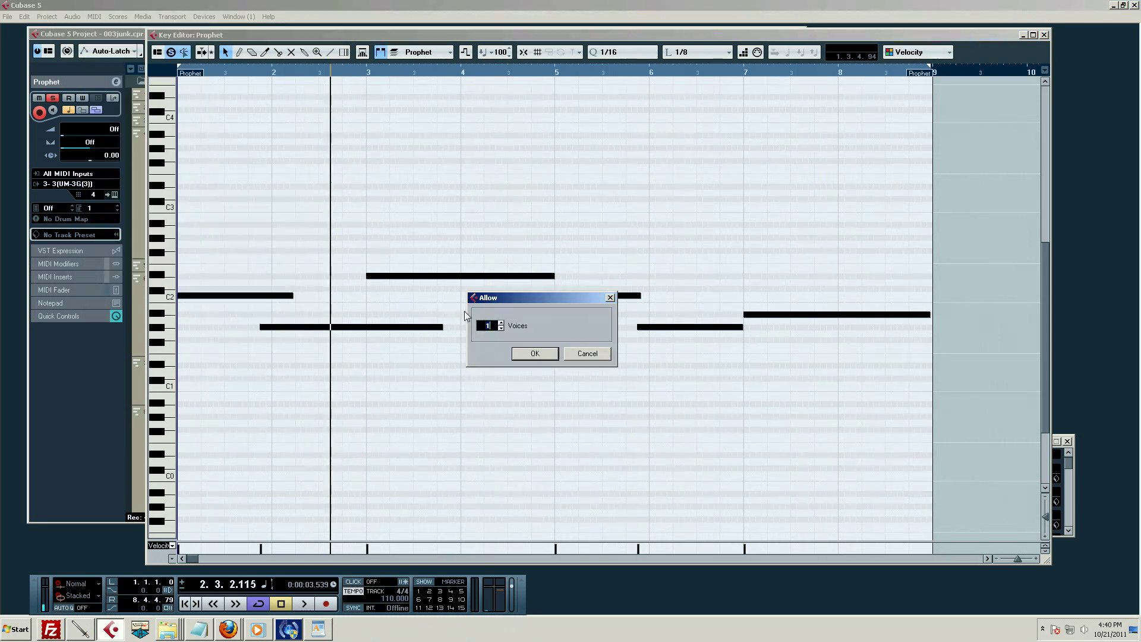
{"action": "type", "text": "1"}
Apply the one-voice limit and play the trimmed Prophet notes from just after bar 1
{"action": "left_click", "coordinate": [536, 353]}
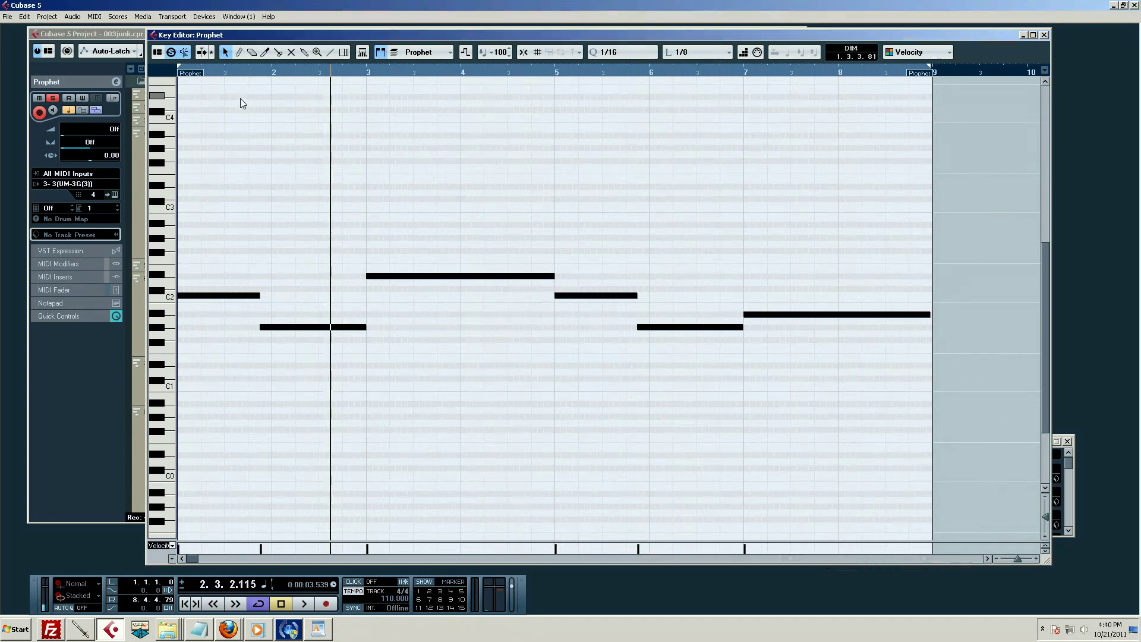
{"action": "left_click_drag", "start_coordinate": [245, 74], "coordinate": [183, 215]}
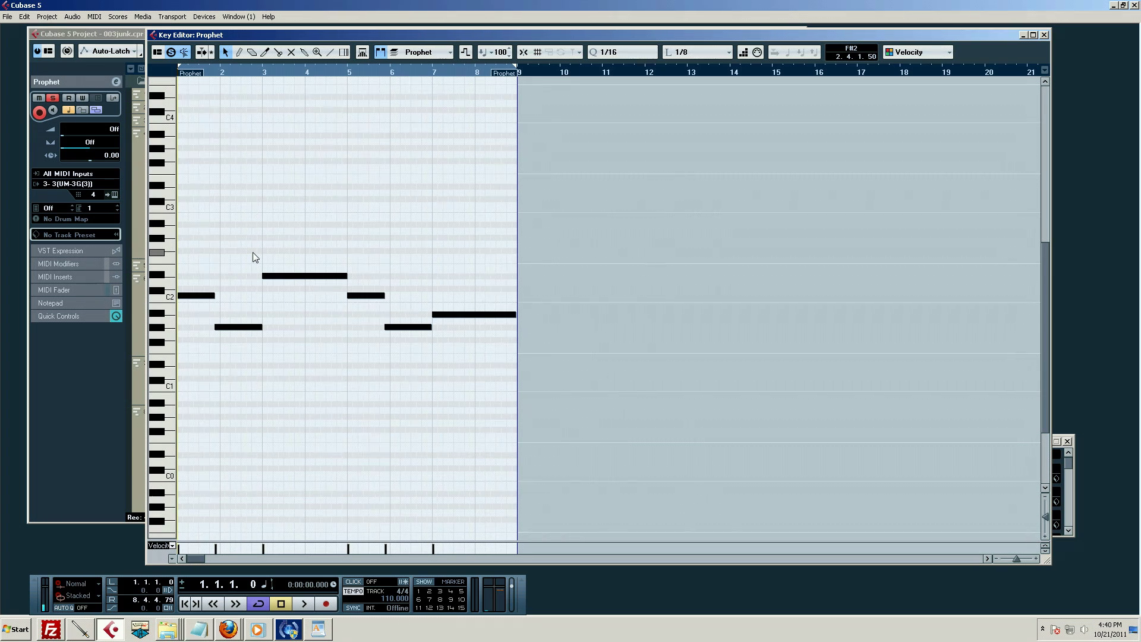
{"action": "key", "text": "space"}
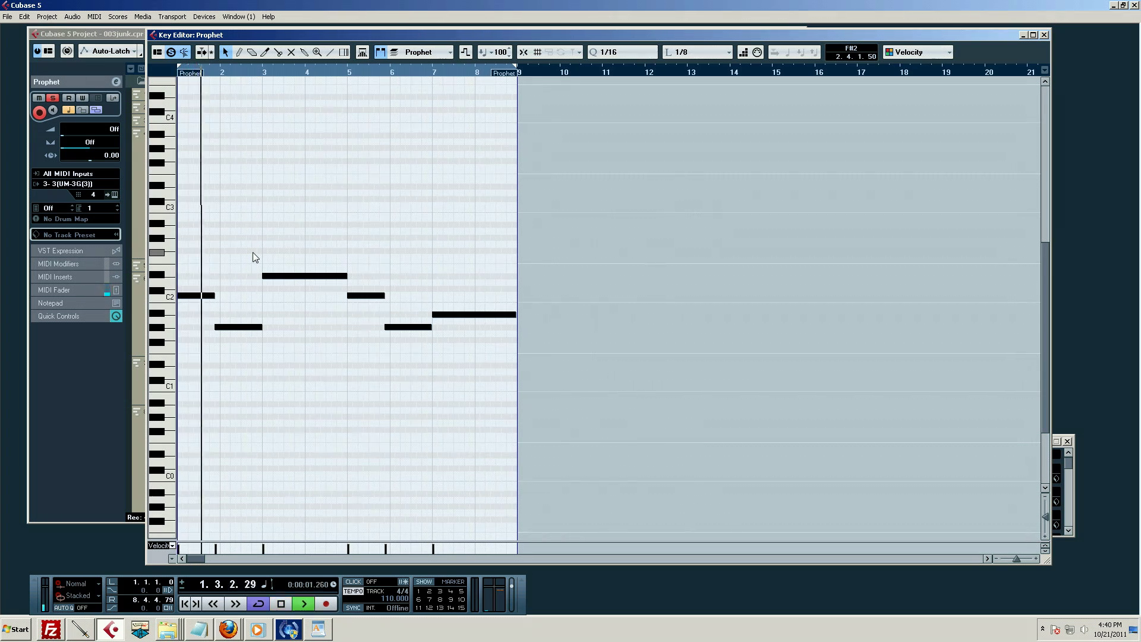
{"action": "key", "text": "space"}
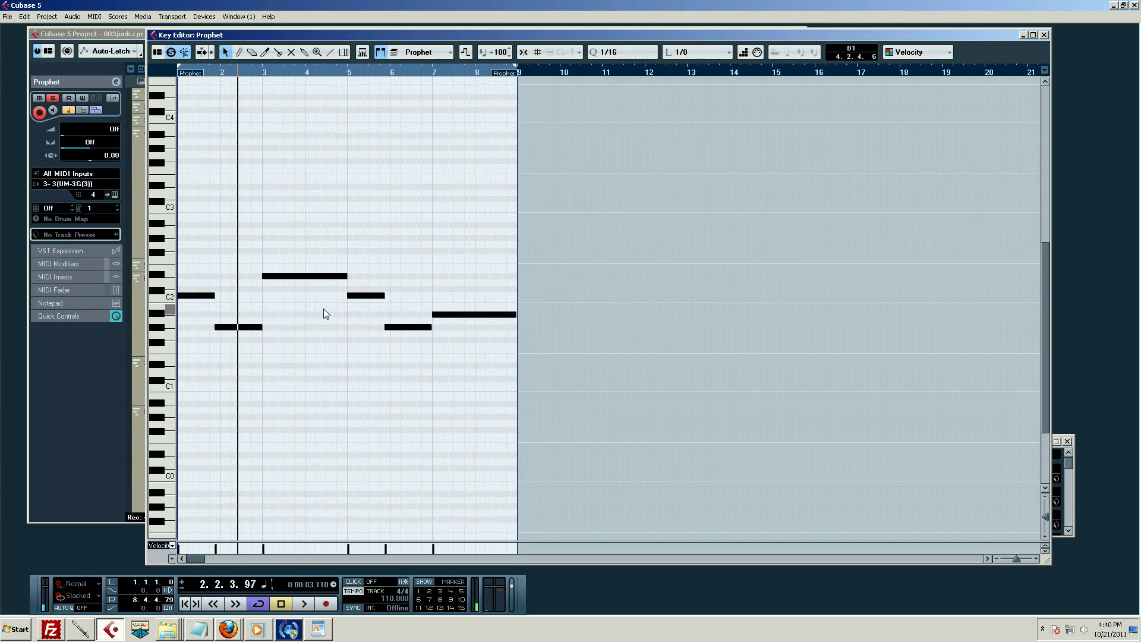
Select all Prophet notes and drag one note's end left to shorten them all into staccato notes
{"action": "key", "text": "ctrl+a"}
{"action": "left_click_drag", "start_coordinate": [510, 376], "coordinate": [210, 255]}
{"action": "left_click_drag", "start_coordinate": [347, 276], "coordinate": [308, 277]}
Play back the shortened staccato notes from around bar 2
{"action": "left_click", "coordinate": [221, 78]}
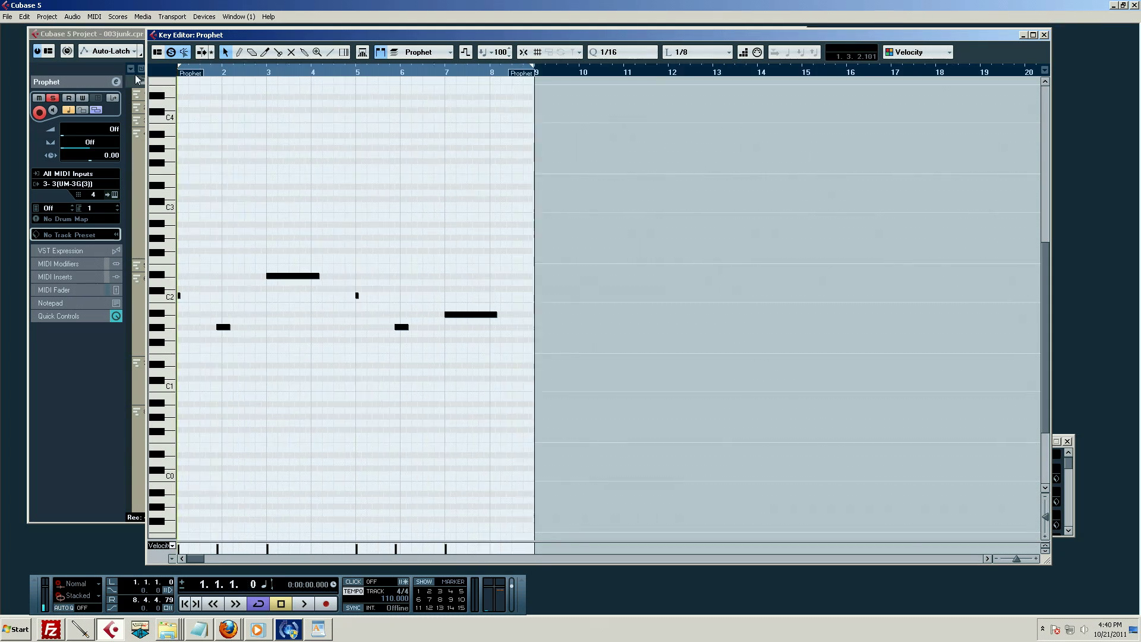
{"action": "key", "text": "space"}
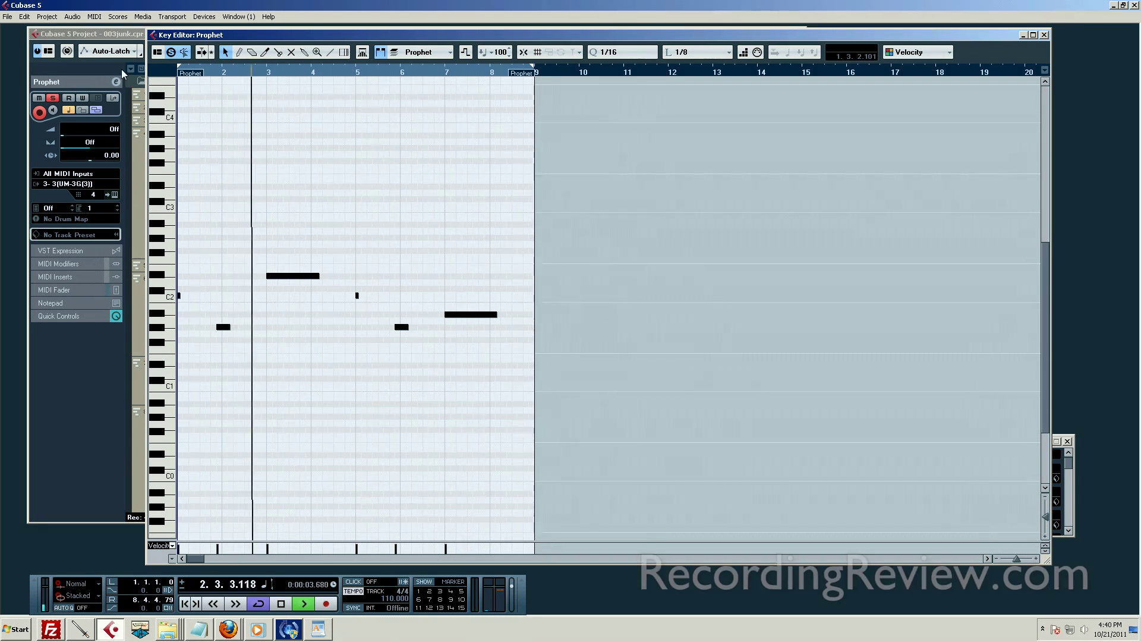
{"action": "key", "text": "space"}
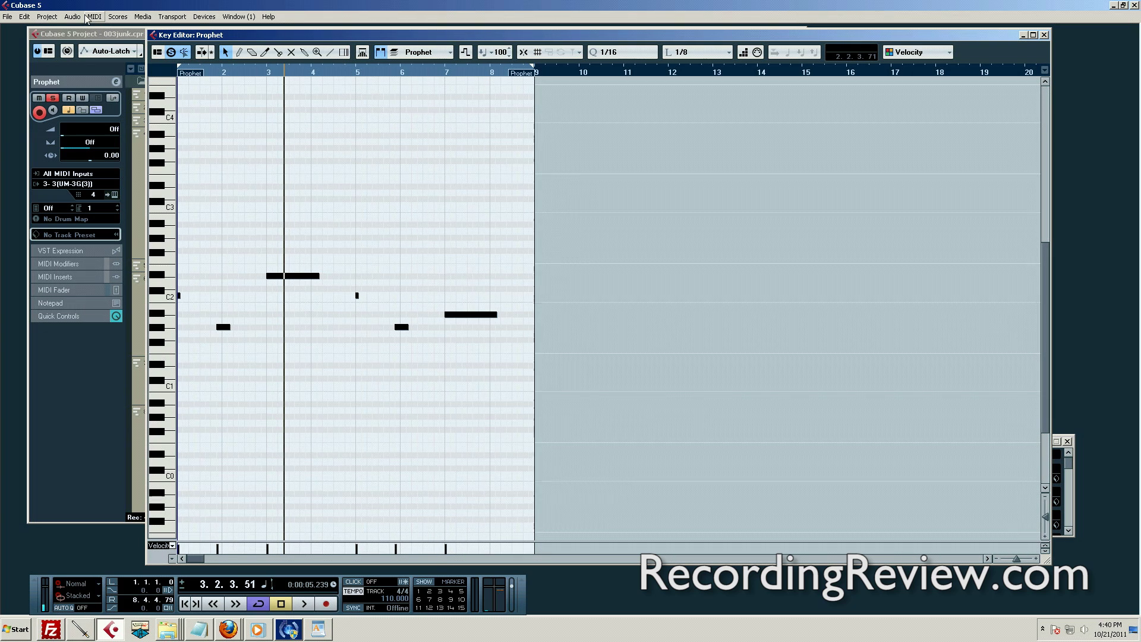
{"action": "left_click", "coordinate": [89, 18]}
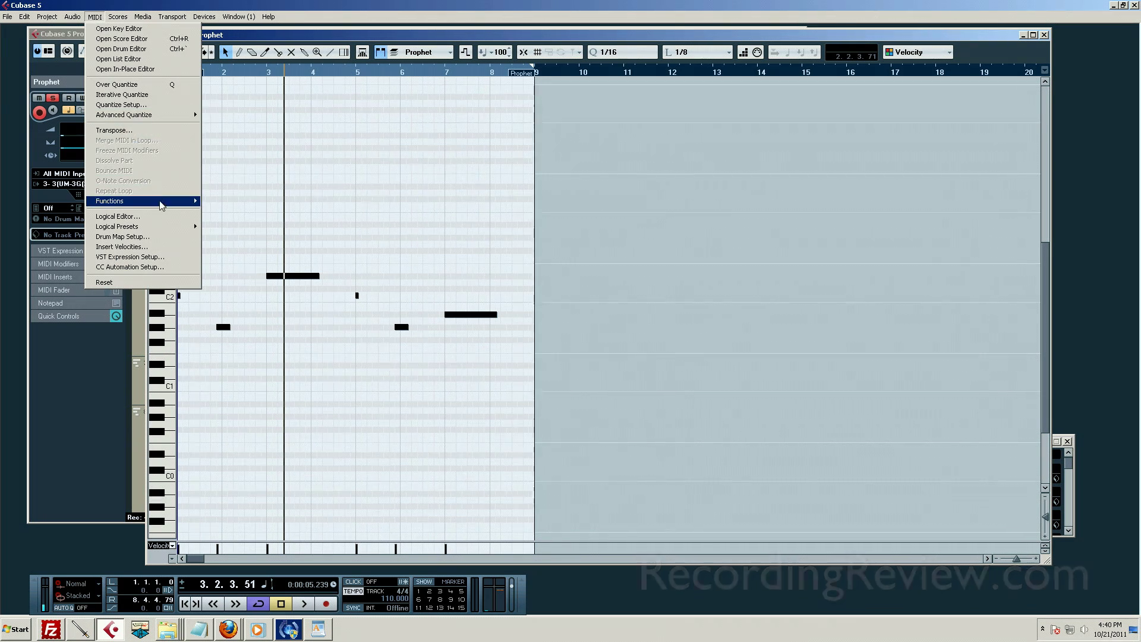
Apply MIDI Functions > Legato to the notes and play them back from the project start
{"action": "mouse_move", "coordinate": [161, 205]}
{"action": "left_click", "coordinate": [225, 203]}
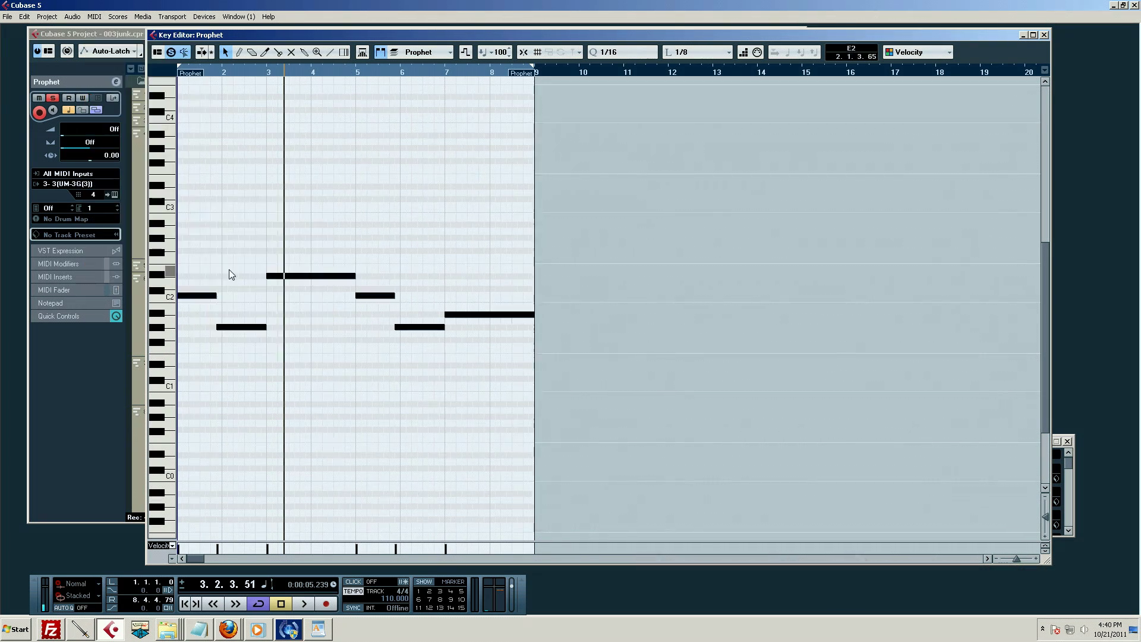
{"action": "left_click", "coordinate": [212, 75]}
{"action": "left_click_drag", "start_coordinate": [211, 74], "coordinate": [178, 73]}
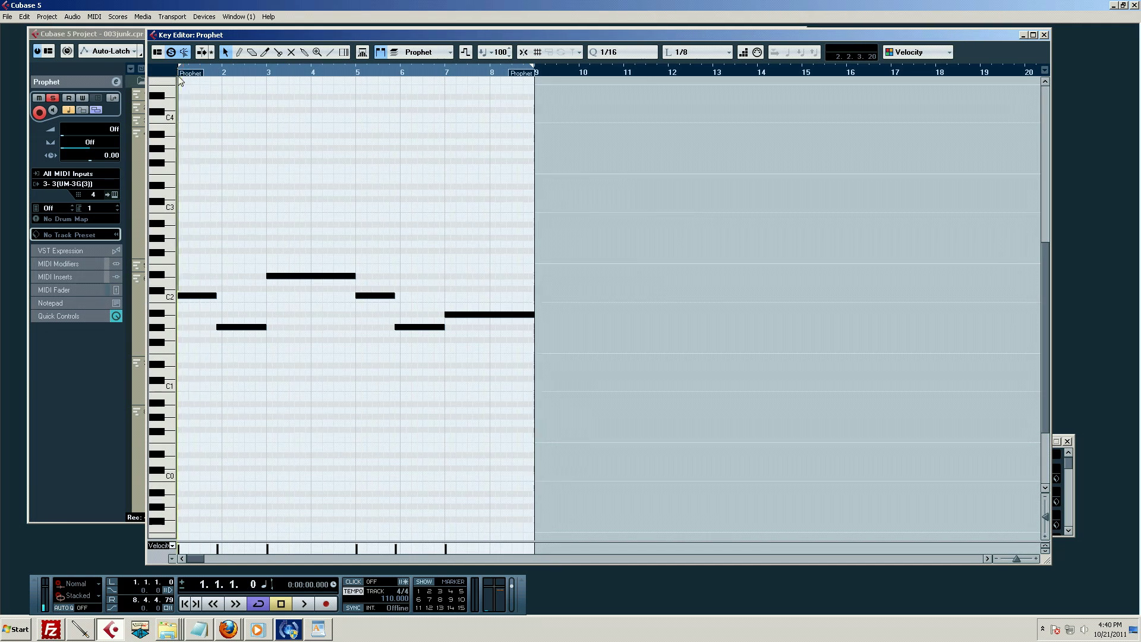
{"action": "key", "text": "space"}
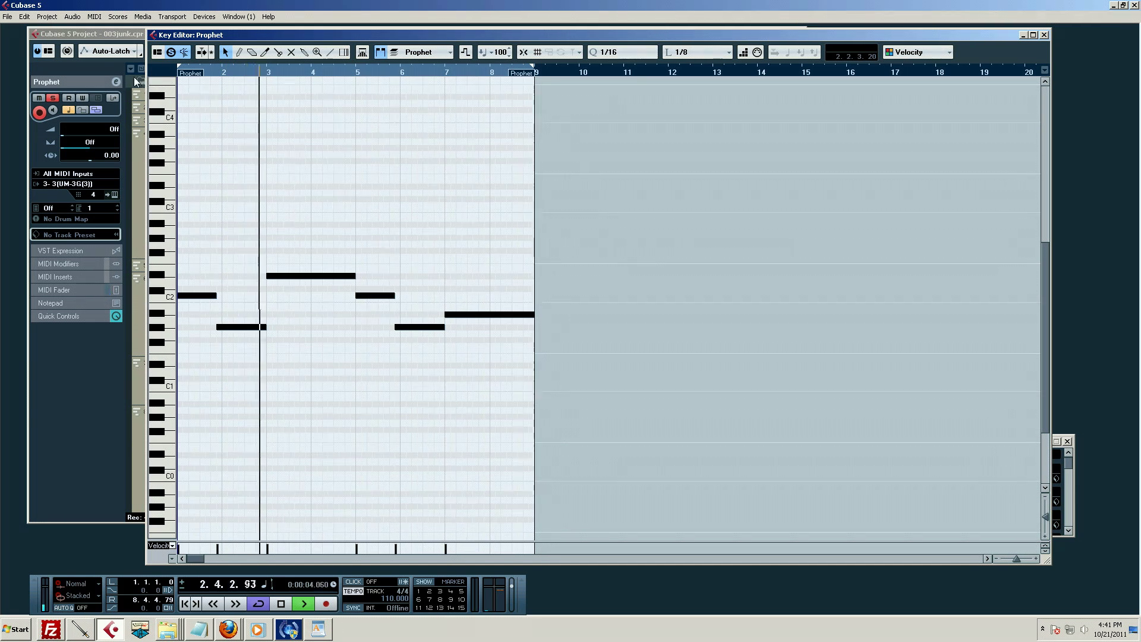
{"action": "key", "text": "space"}
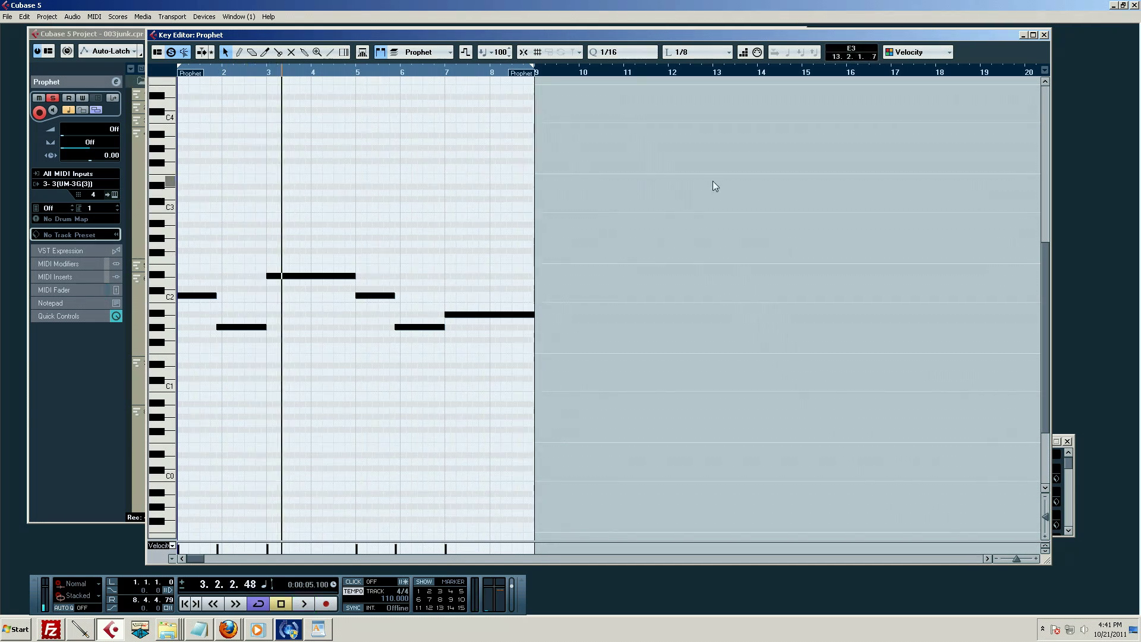
Try shortening all the legato notes together, then undo the change with Ctrl+Z
{"action": "left_click", "coordinate": [91, 18]}
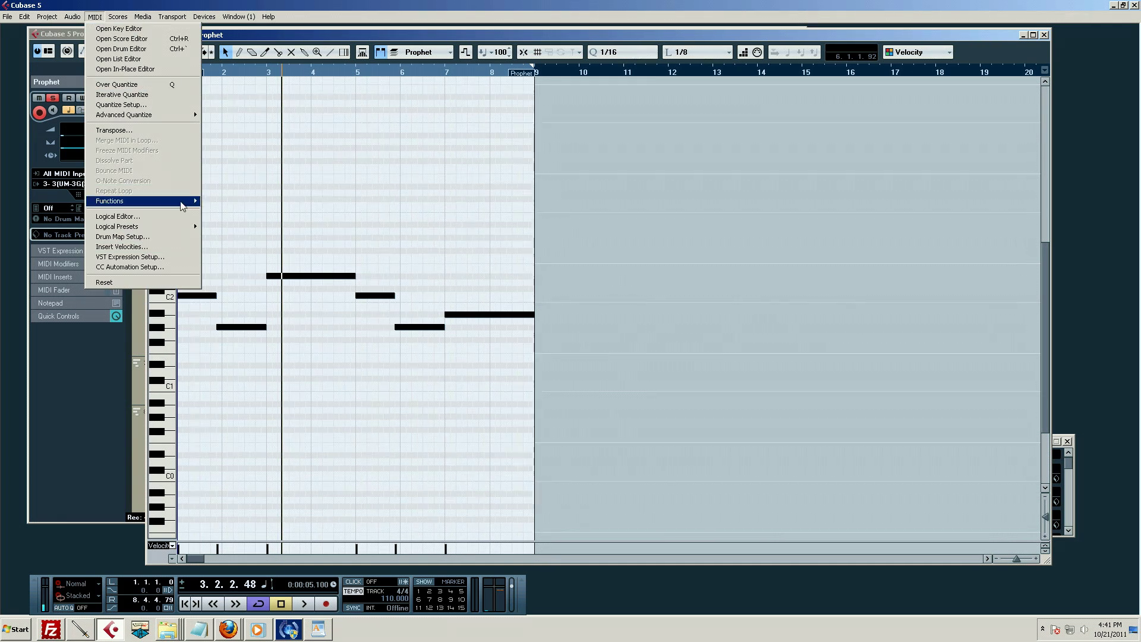
{"action": "mouse_move", "coordinate": [183, 205]}
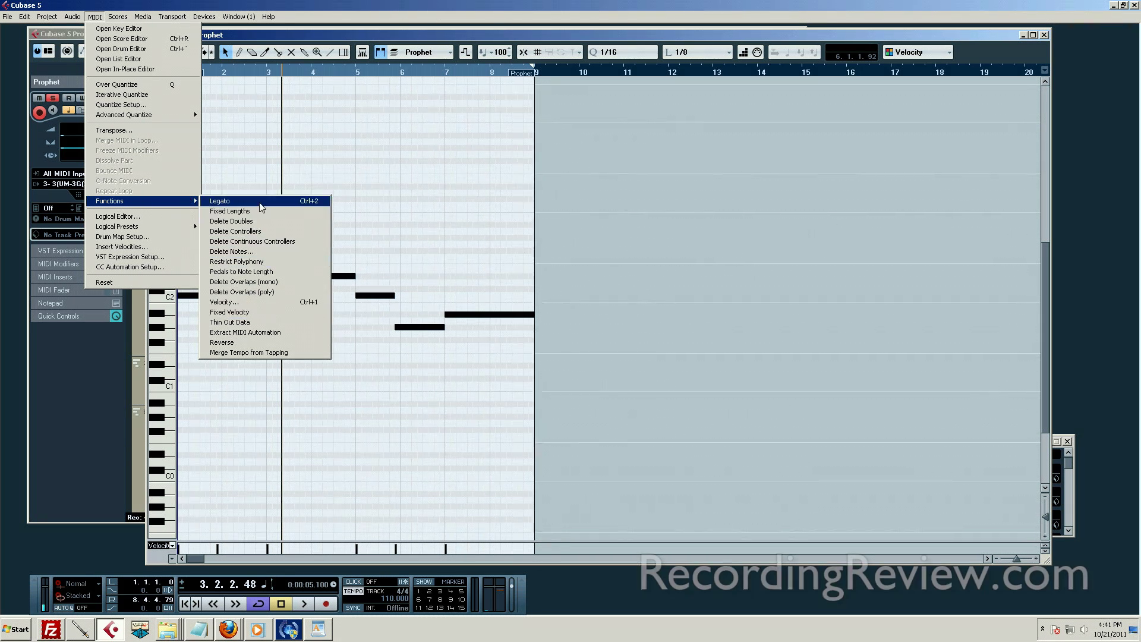
{"action": "left_click", "coordinate": [437, 397]}
{"action": "left_click_drag", "start_coordinate": [479, 400], "coordinate": [194, 252]}
{"action": "left_click_drag", "start_coordinate": [355, 277], "coordinate": [325, 282]}
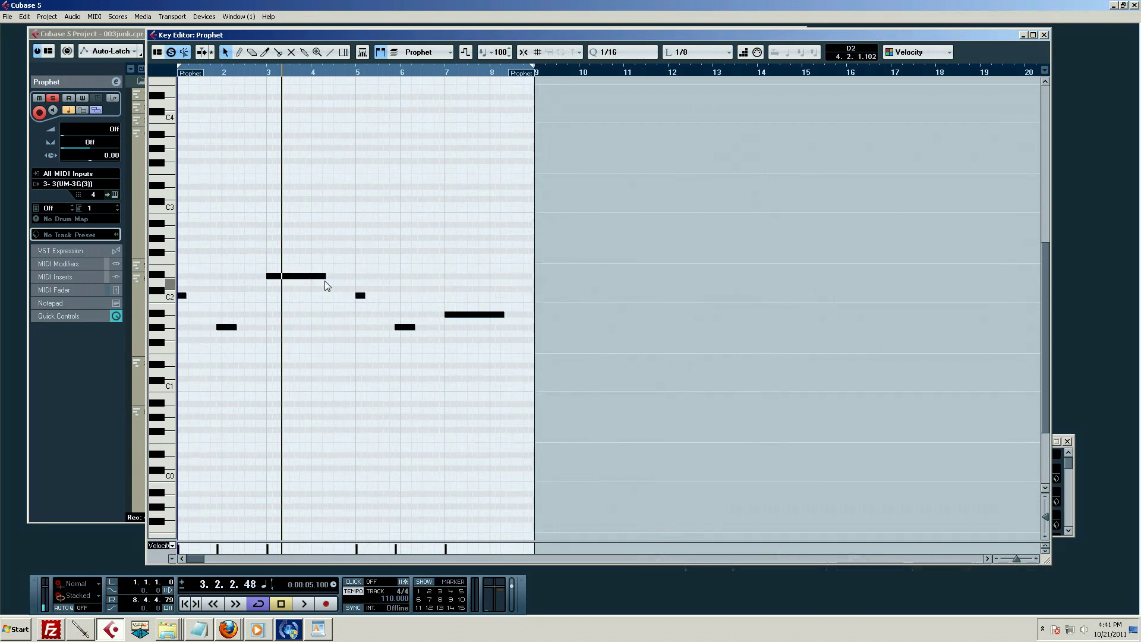
{"action": "key", "text": "ctrl+z"}
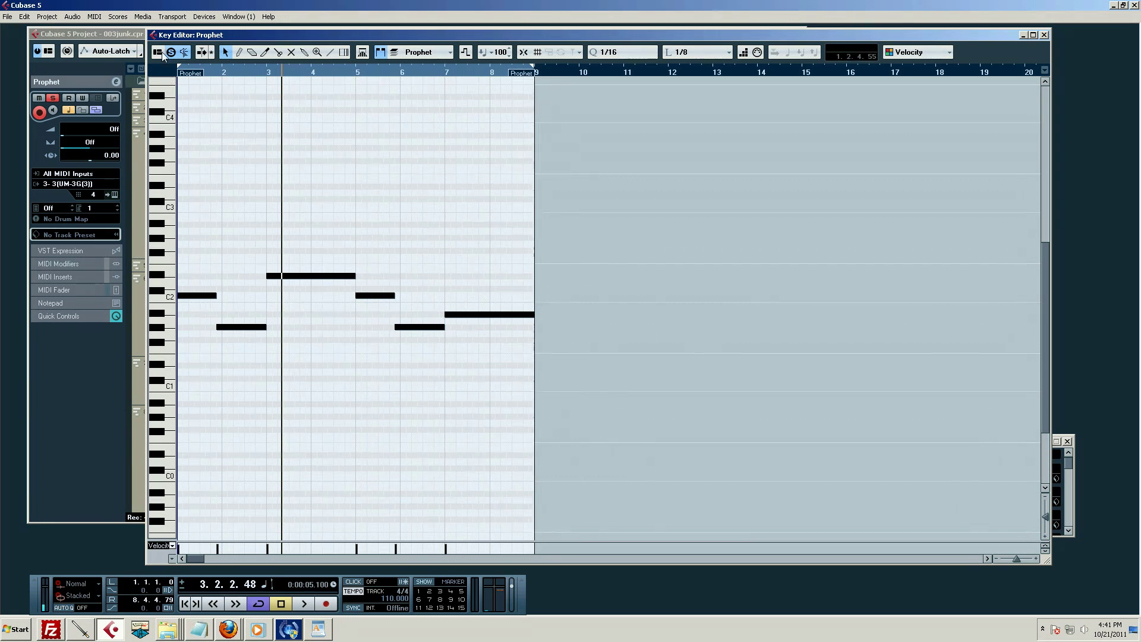
Reduce the Prophet notes' velocities using the Velocity function with Add/Subtract and a negative Amount
{"action": "left_click", "coordinate": [96, 17]}
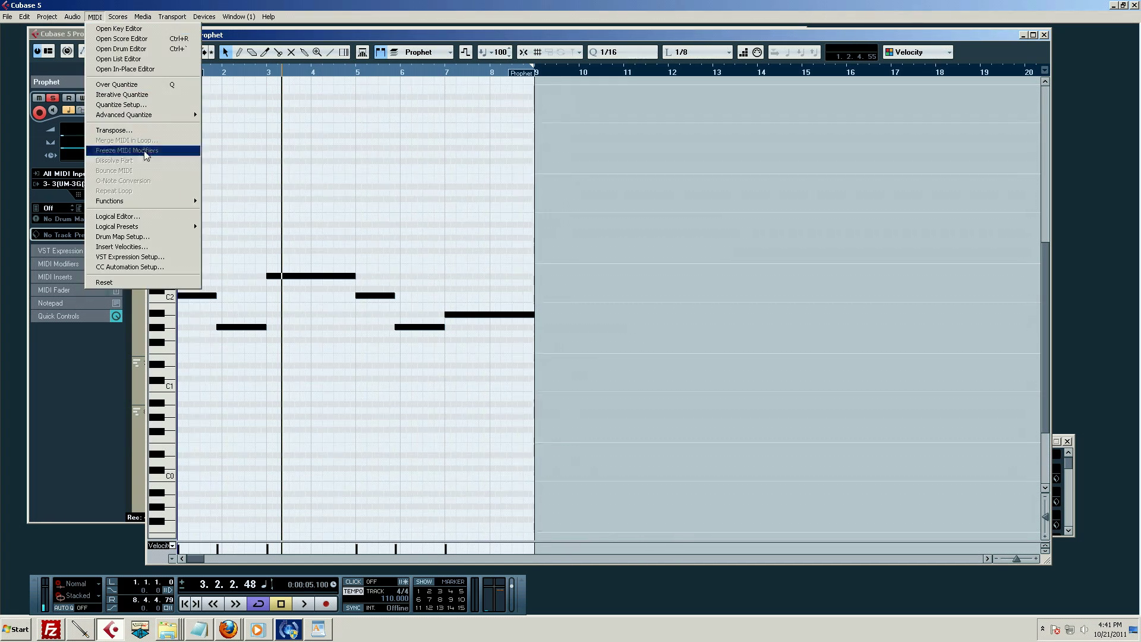
{"action": "mouse_move", "coordinate": [177, 207]}
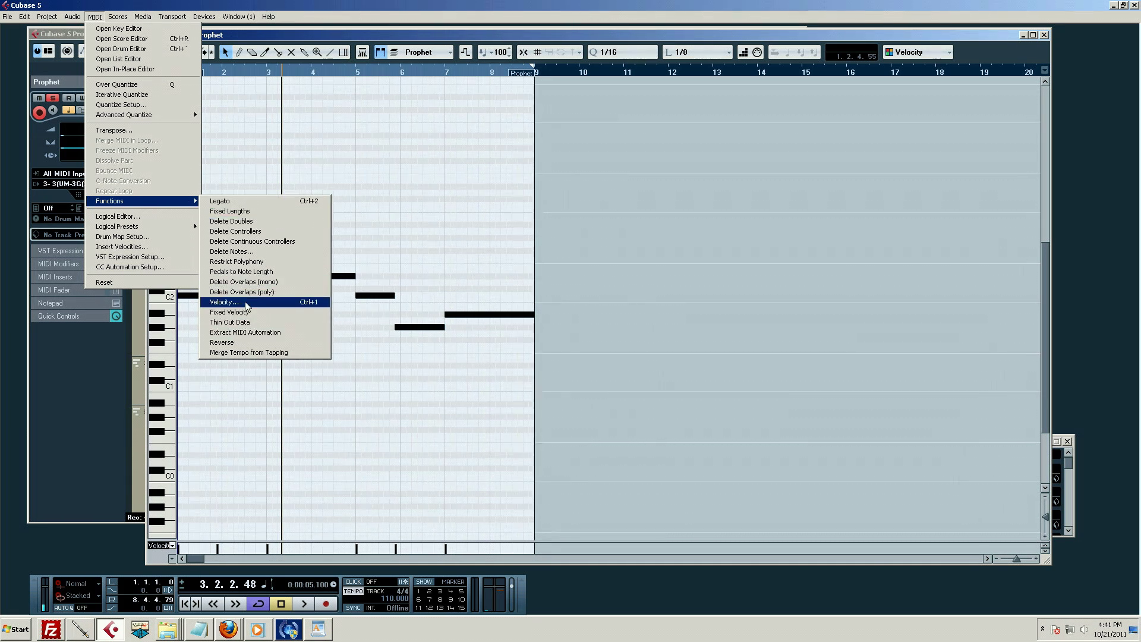
{"action": "left_click", "coordinate": [226, 302]}
{"action": "scroll", "coordinate": [513, 326], "scroll_direction": "down", "scroll_amount": 20}
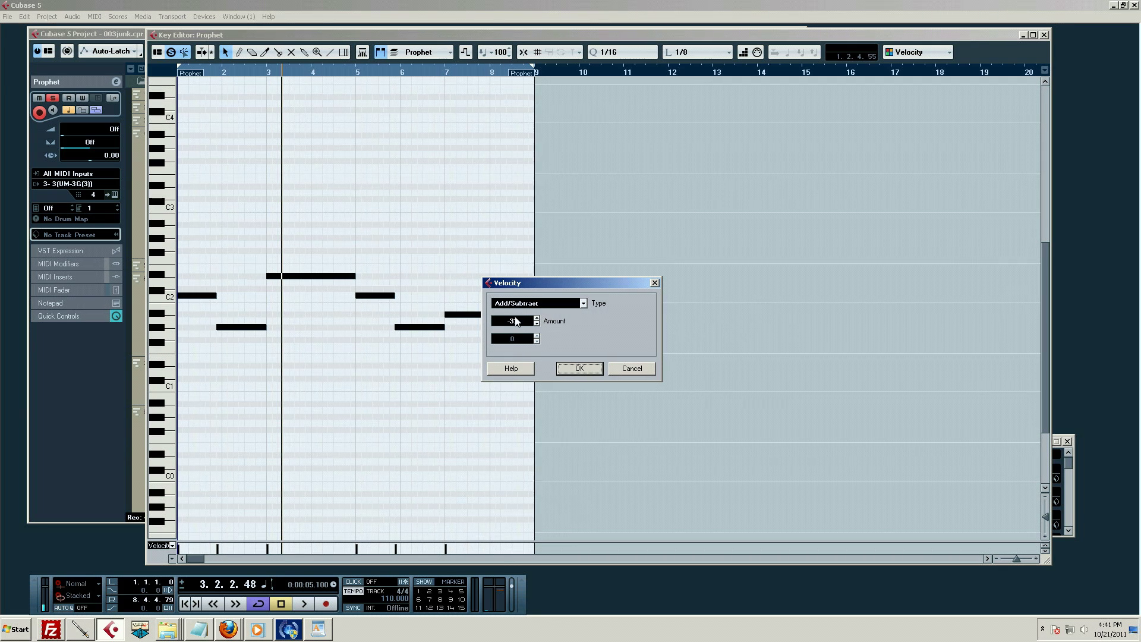
{"action": "left_click", "coordinate": [589, 373]}
{"action": "left_click", "coordinate": [629, 368]}
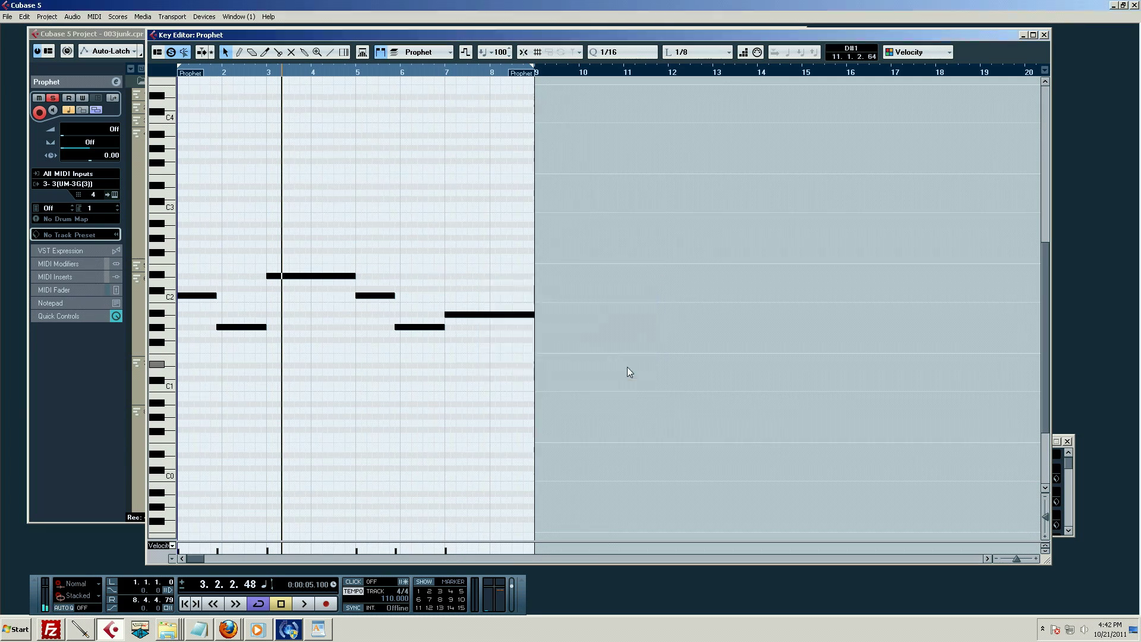
{"action": "left_click", "coordinate": [79, 17]}
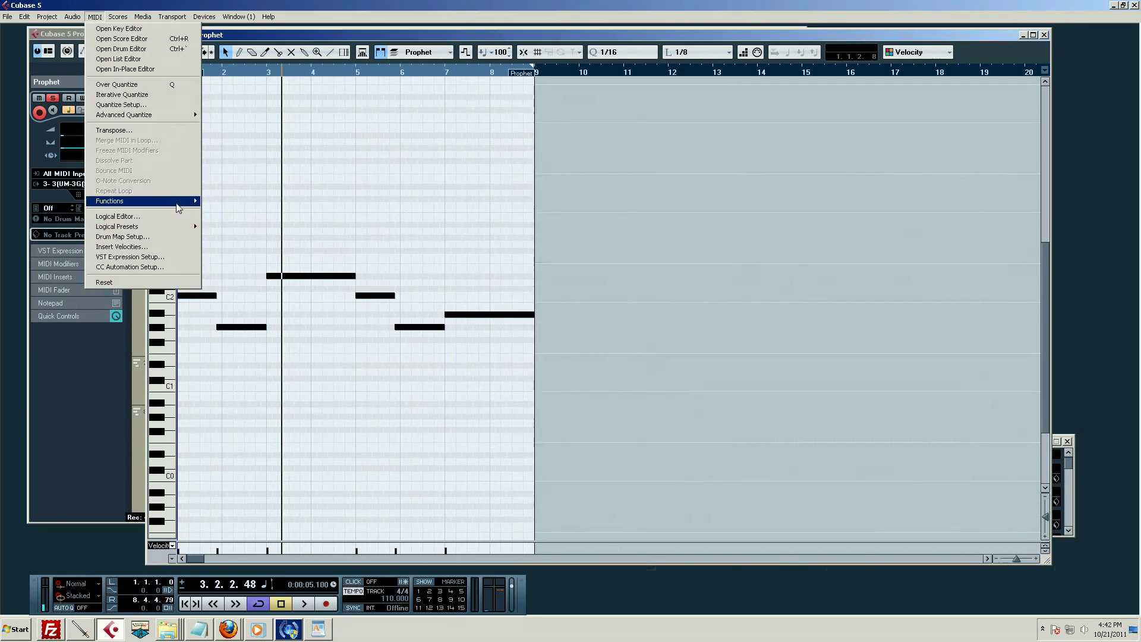
{"action": "mouse_move", "coordinate": [177, 204]}
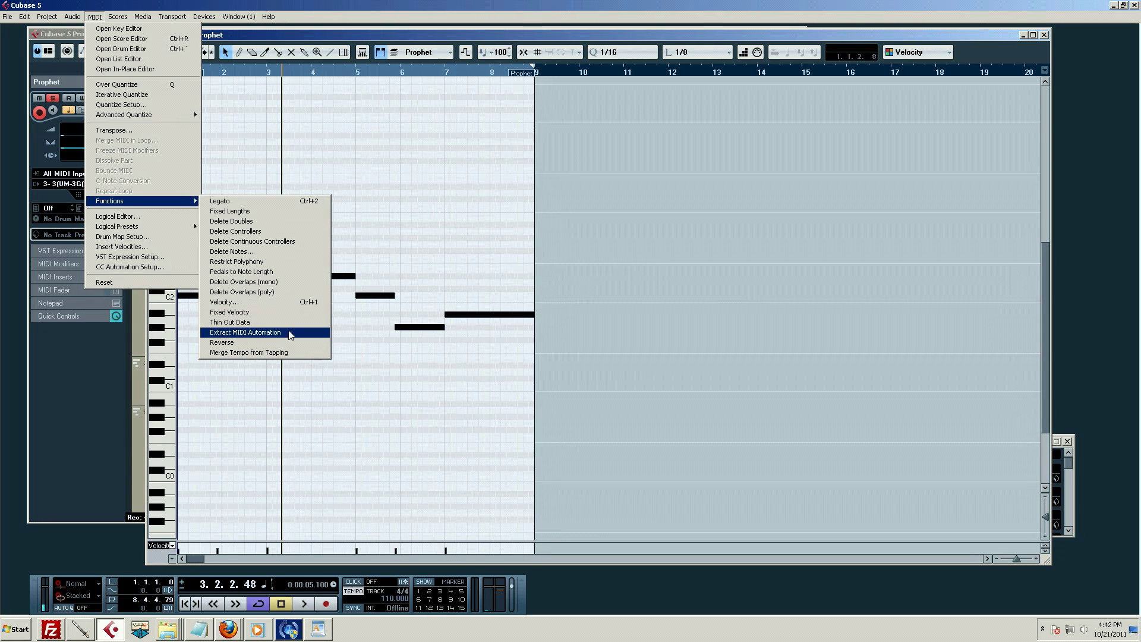
Open the Logical Editor, move it aside, and load 'Delete each 5th note' from Added for Version 3
{"action": "left_click", "coordinate": [135, 218]}
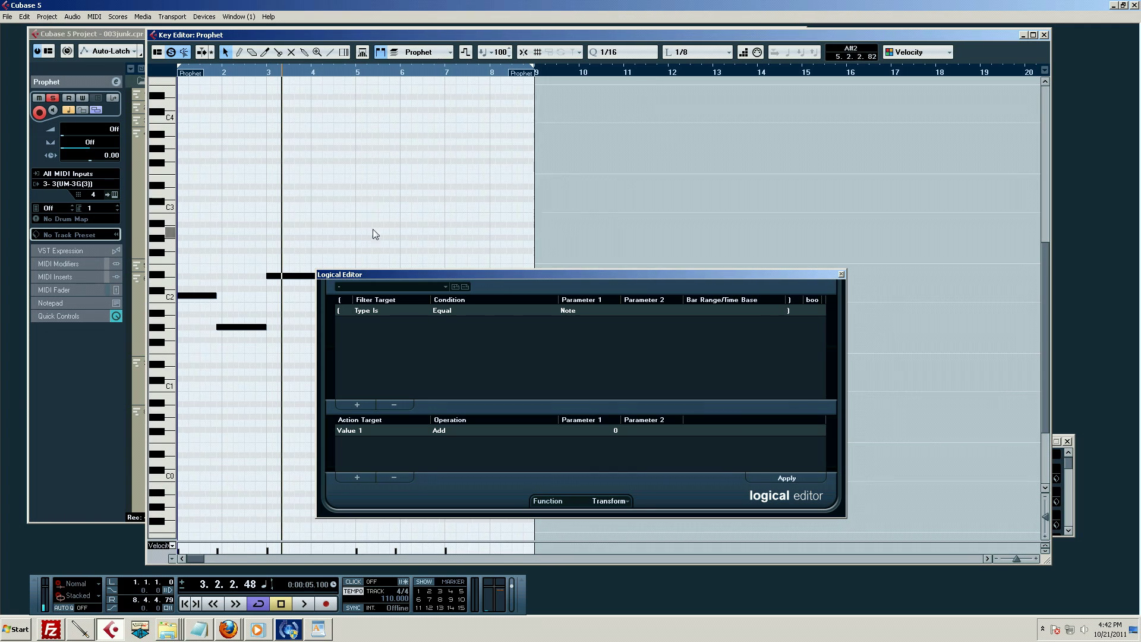
{"action": "left_click_drag", "start_coordinate": [402, 277], "coordinate": [515, 177]}
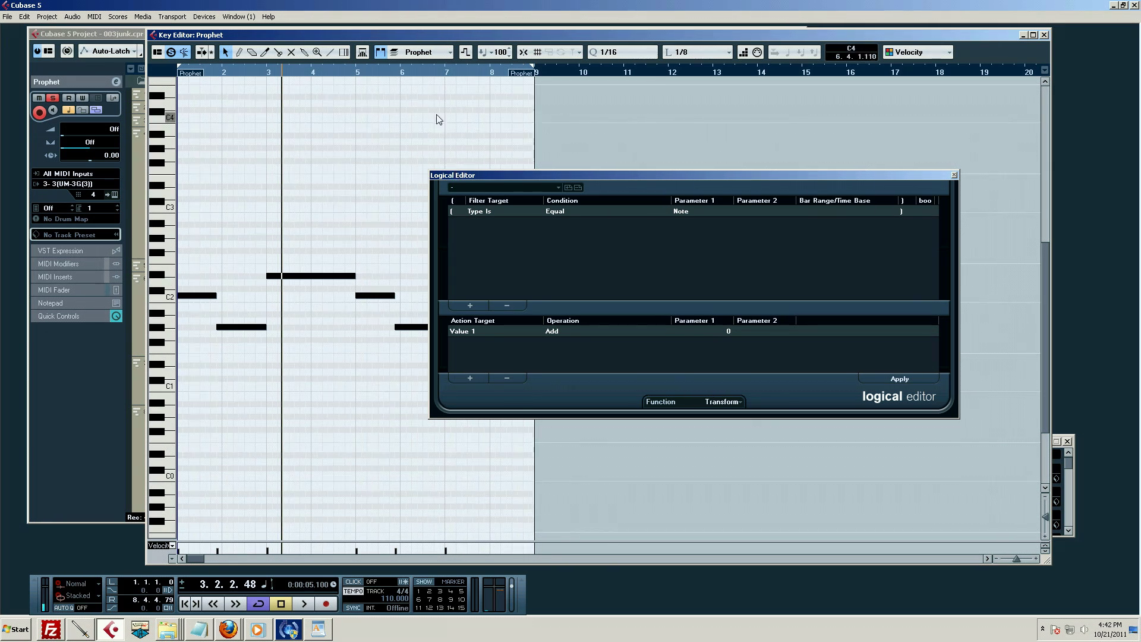
{"action": "left_click", "coordinate": [560, 188]}
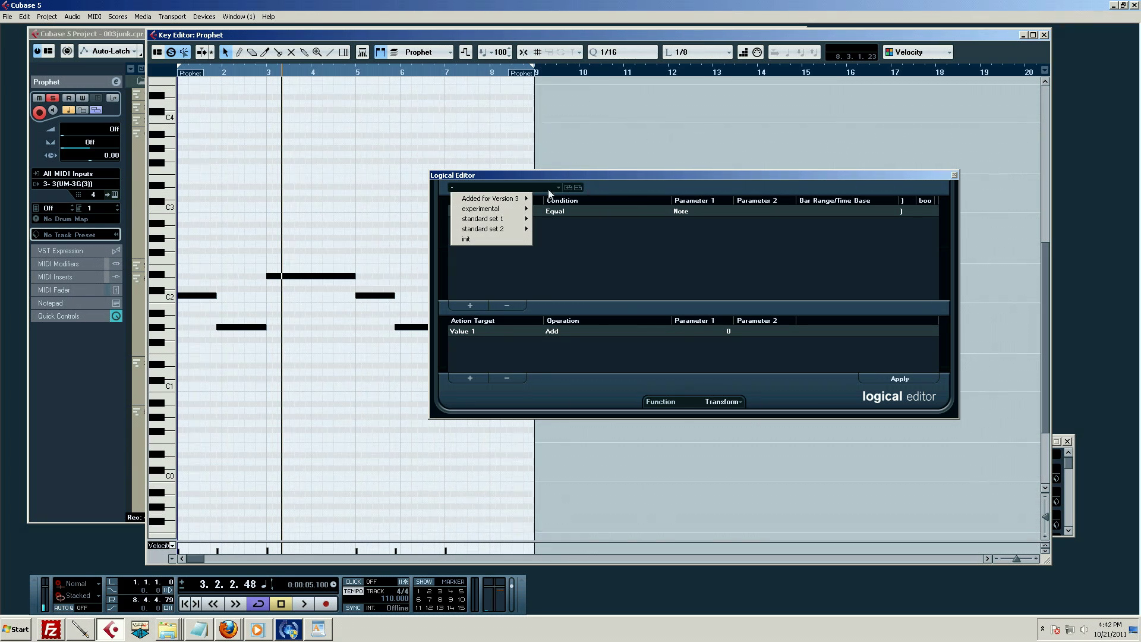
{"action": "mouse_move", "coordinate": [523, 205]}
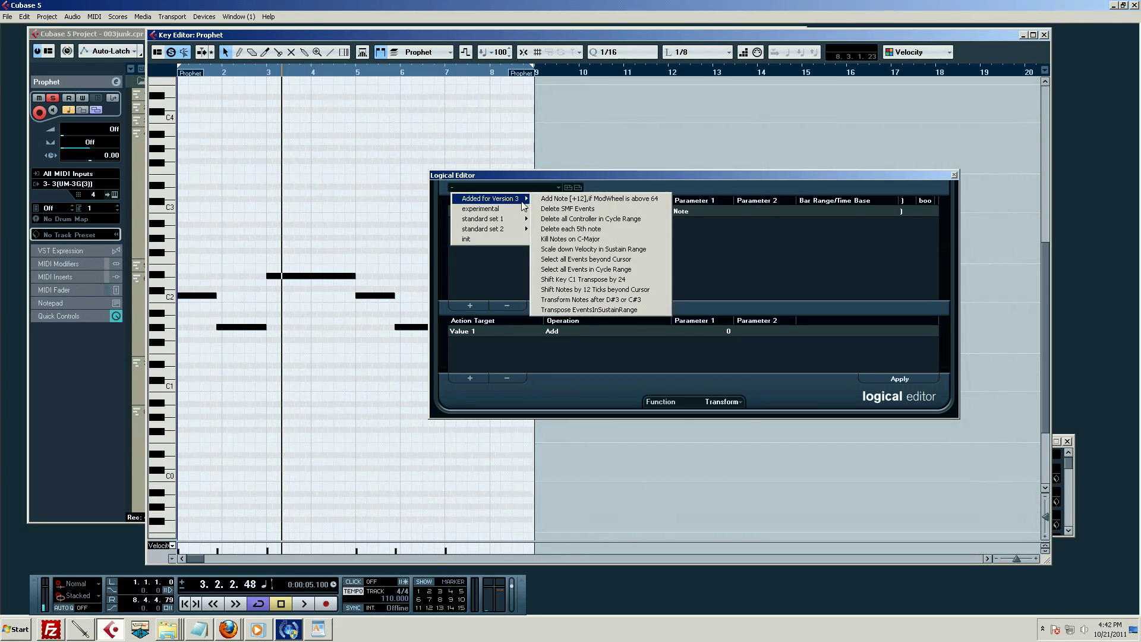
{"action": "left_click", "coordinate": [582, 233]}
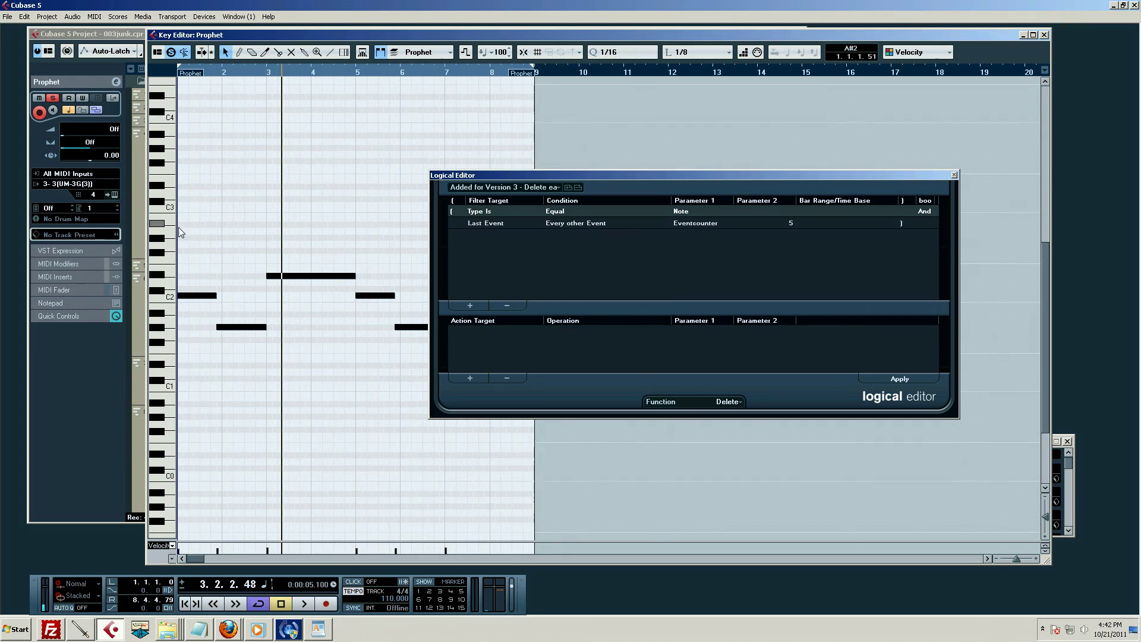
Apply the Delete each 5th note preset to the part, then undo the deletion
{"action": "left_click_drag", "start_coordinate": [183, 226], "coordinate": [552, 448]}
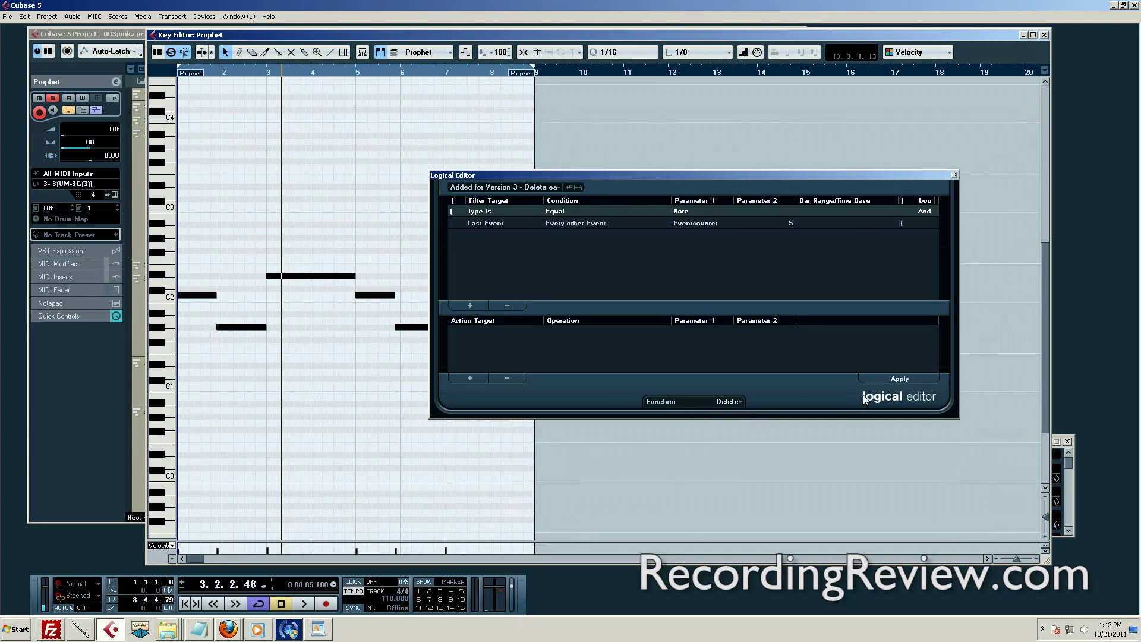
{"action": "left_click", "coordinate": [888, 377]}
{"action": "left_click_drag", "start_coordinate": [541, 173], "coordinate": [599, 138]}
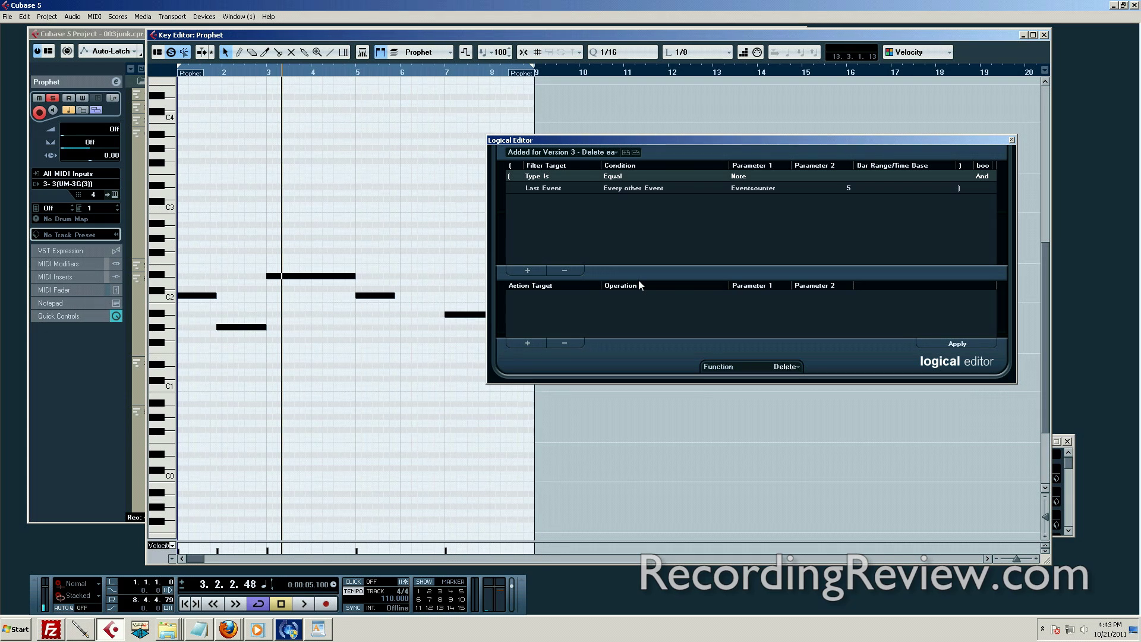
{"action": "key", "text": "ctrl+z"}
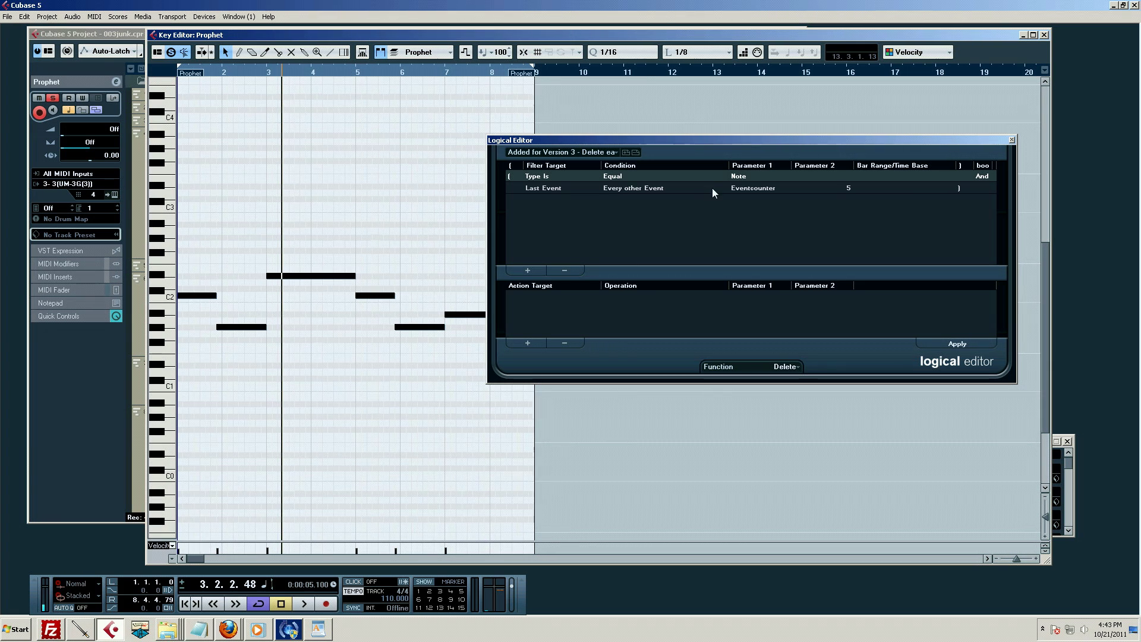
Change the event counter from 5 to 2 and apply, deleting every other note
{"action": "left_click", "coordinate": [848, 187]}
{"action": "left_click", "coordinate": [850, 188]}
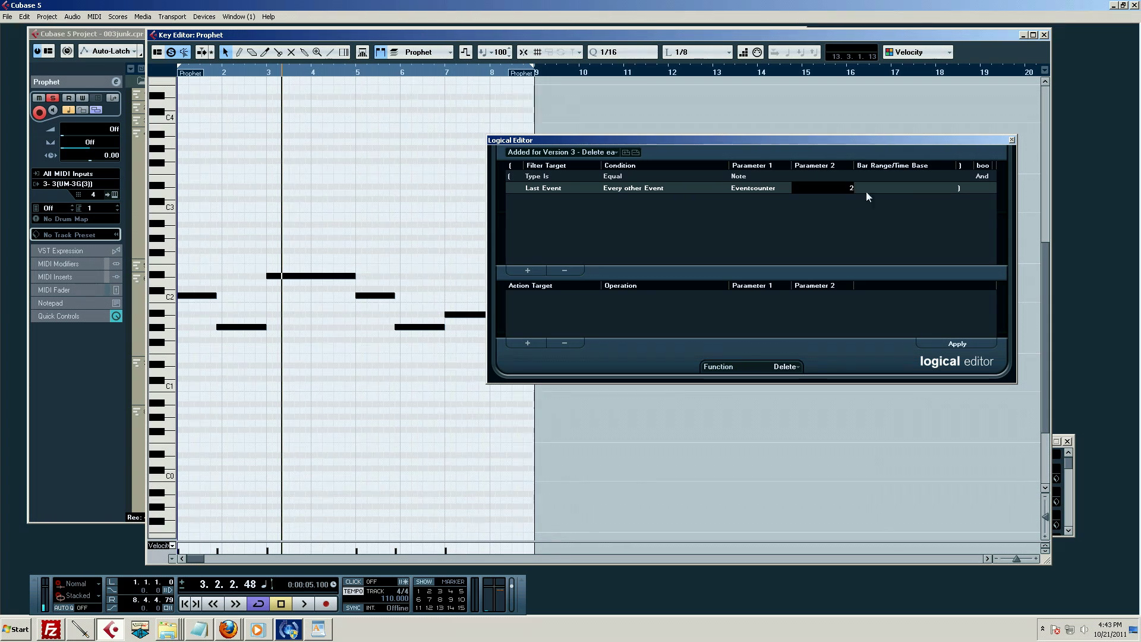
{"action": "type", "text": "2"}
{"action": "key", "text": "Return"}
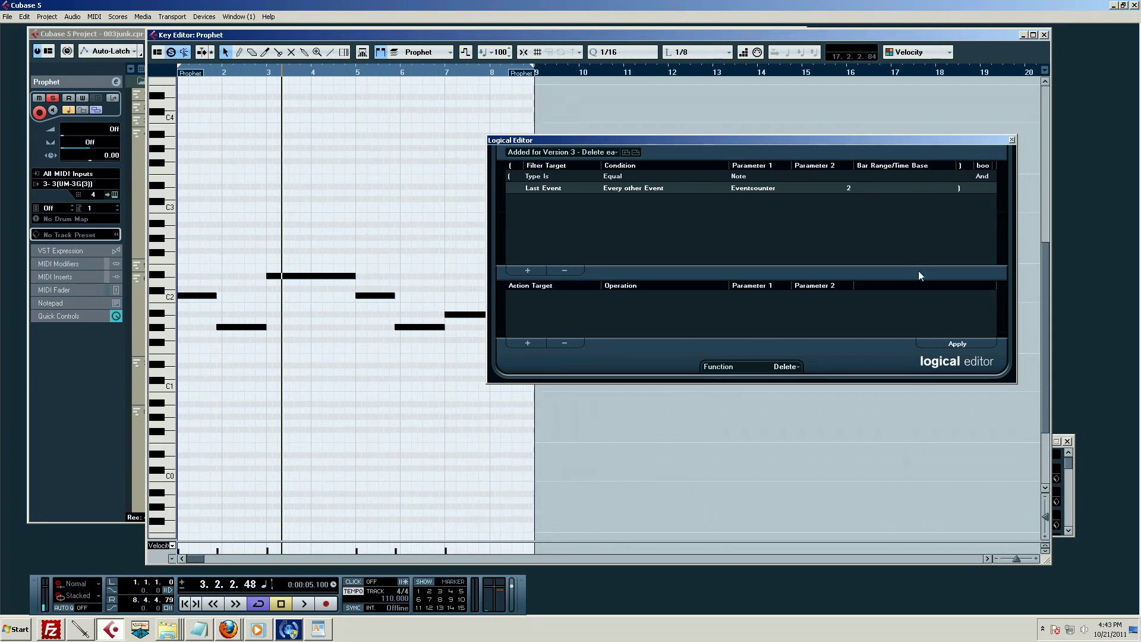
{"action": "left_click", "coordinate": [958, 344]}
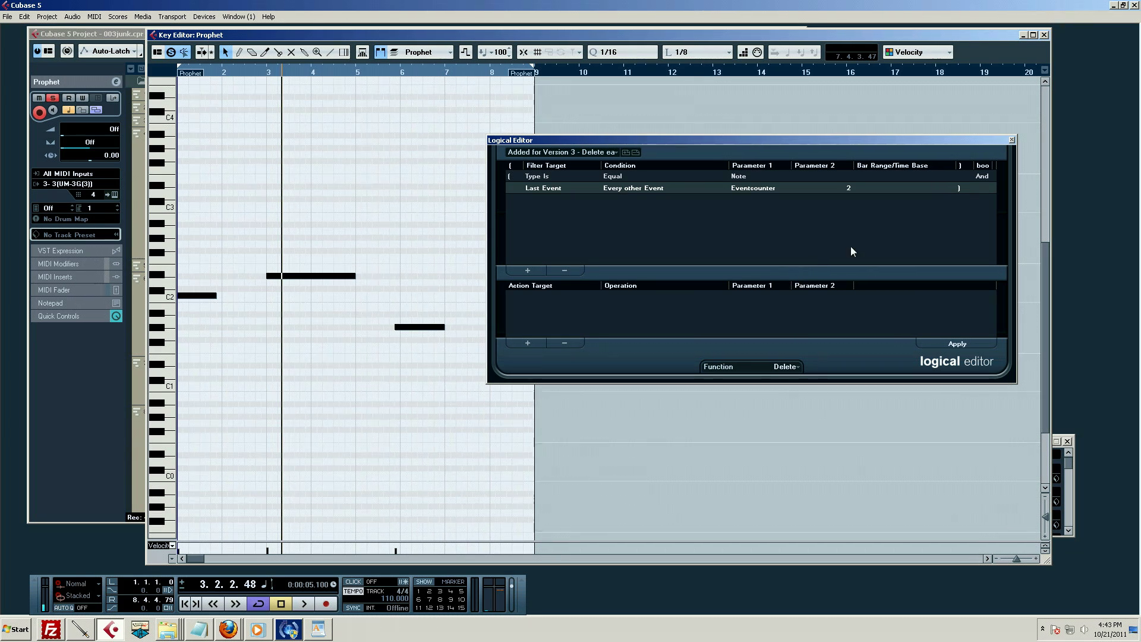
Undo the every-other-note deletion and browse the preset list without loading another preset
{"action": "key", "text": "ctrl+a"}
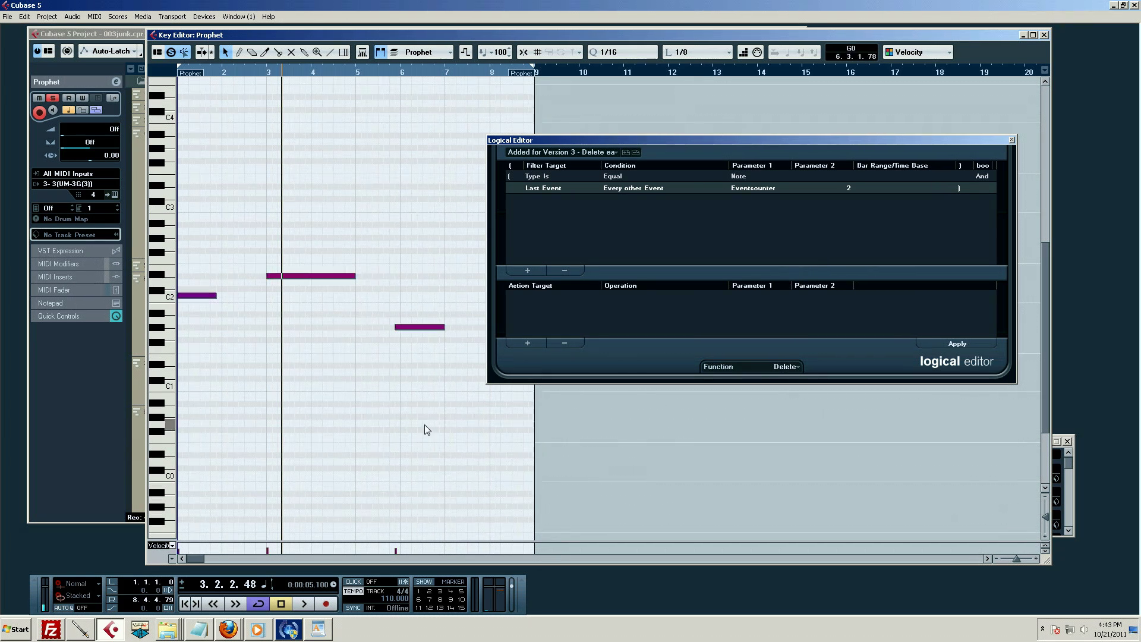
{"action": "key", "text": "ctrl+z"}
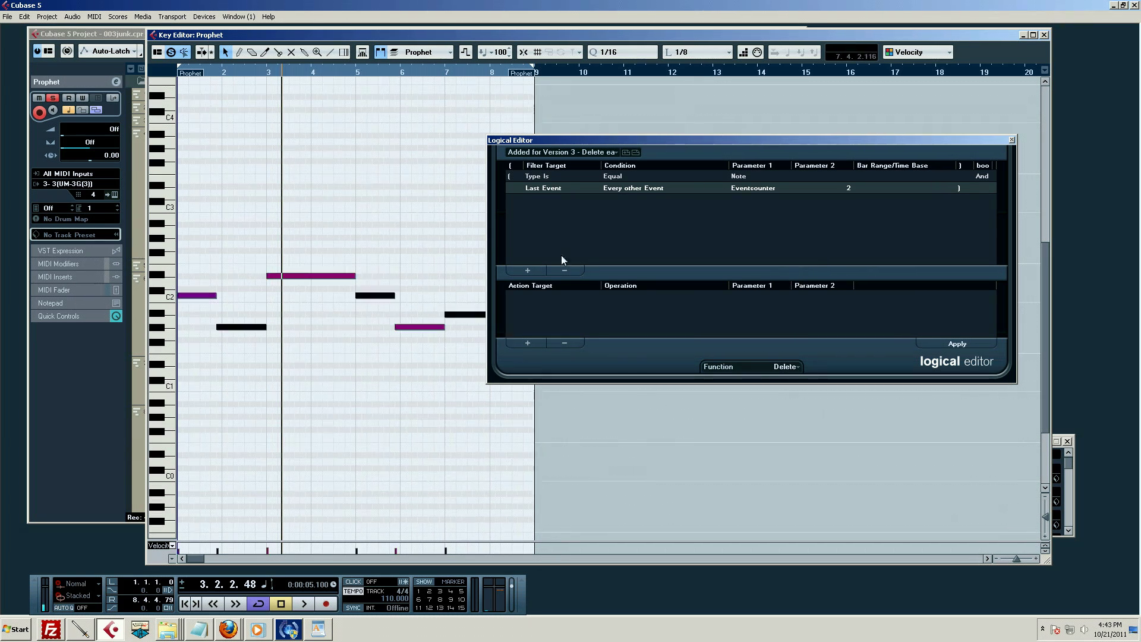
{"action": "left_click", "coordinate": [598, 153]}
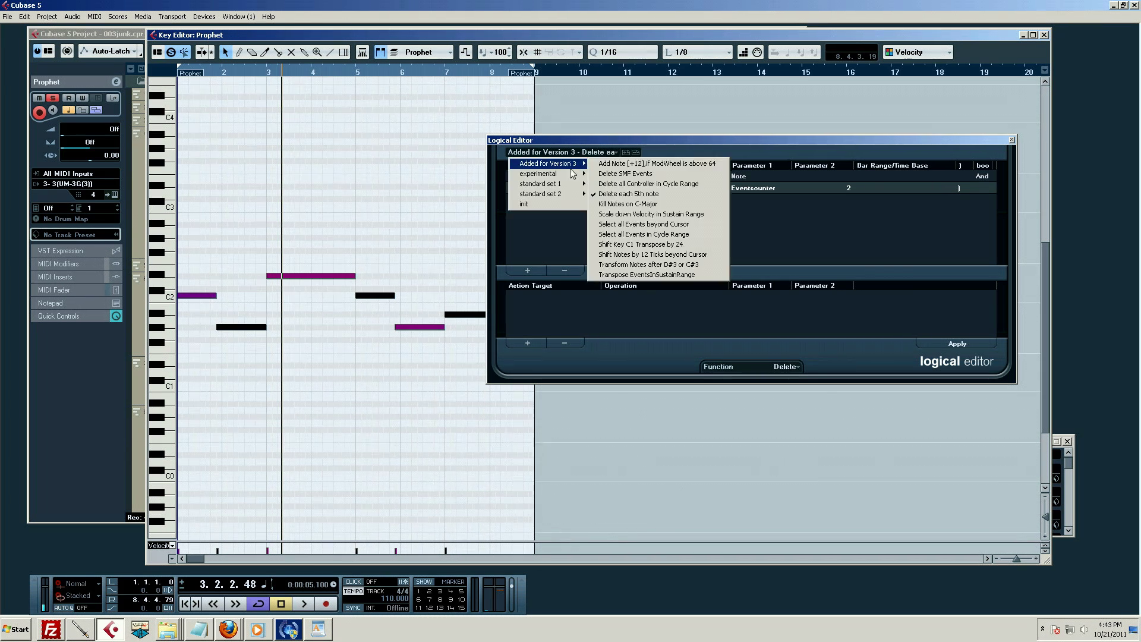
{"action": "mouse_move", "coordinate": [586, 166]}
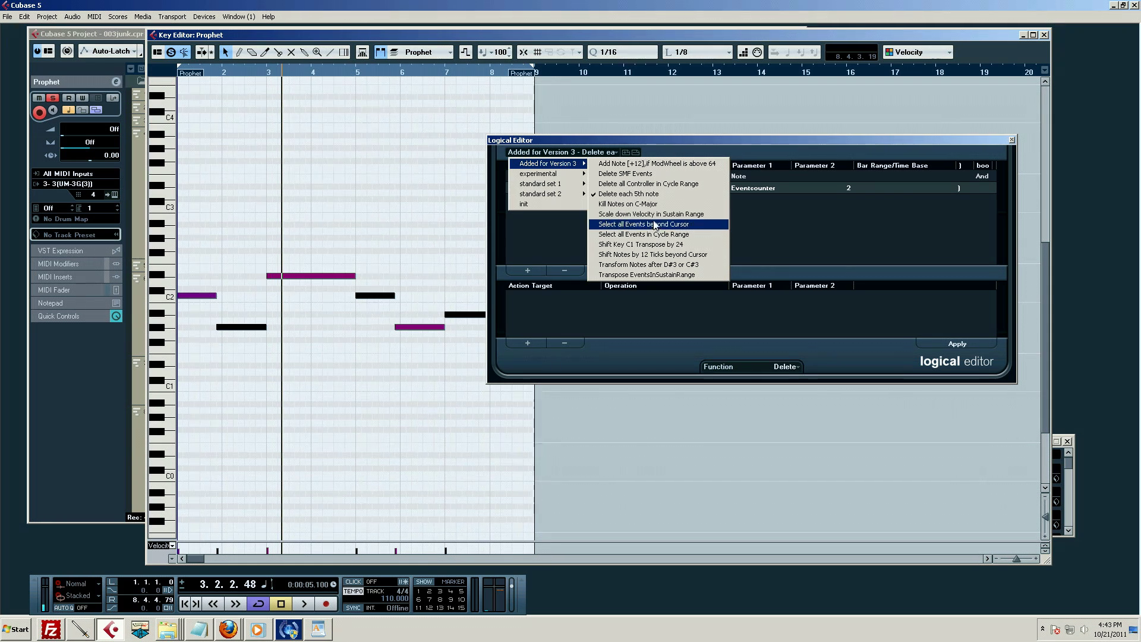
{"action": "left_click", "coordinate": [308, 137]}
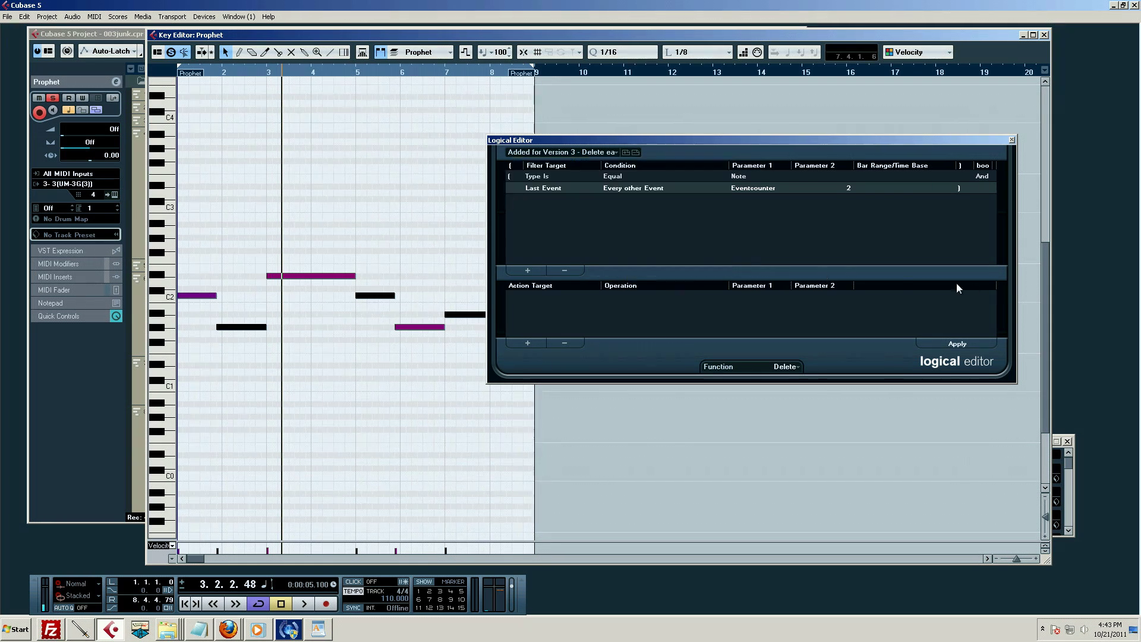
{"action": "left_click", "coordinate": [450, 434]}
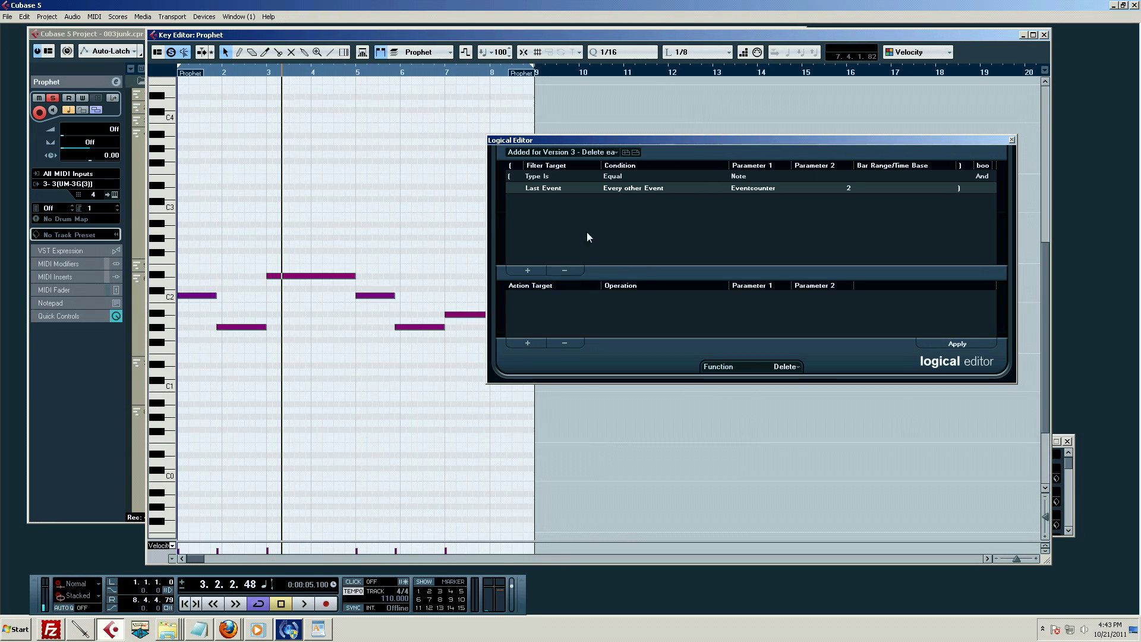
Browse the preset folders to standard set 2, showing del velocity below 30 and transpose +12
{"action": "left_click", "coordinate": [575, 151]}
{"action": "mouse_move", "coordinate": [573, 164]}
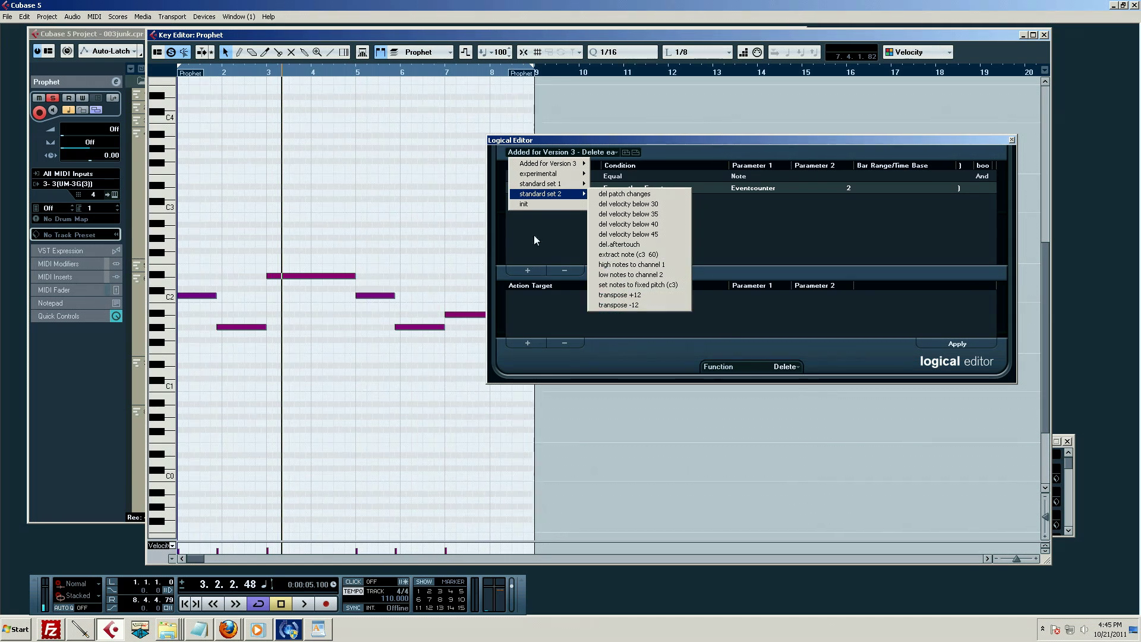
Dismiss the preset menu with Escape and close the Logical Editor window
{"action": "key", "text": "Escape"}
{"action": "key", "text": "Escape"}
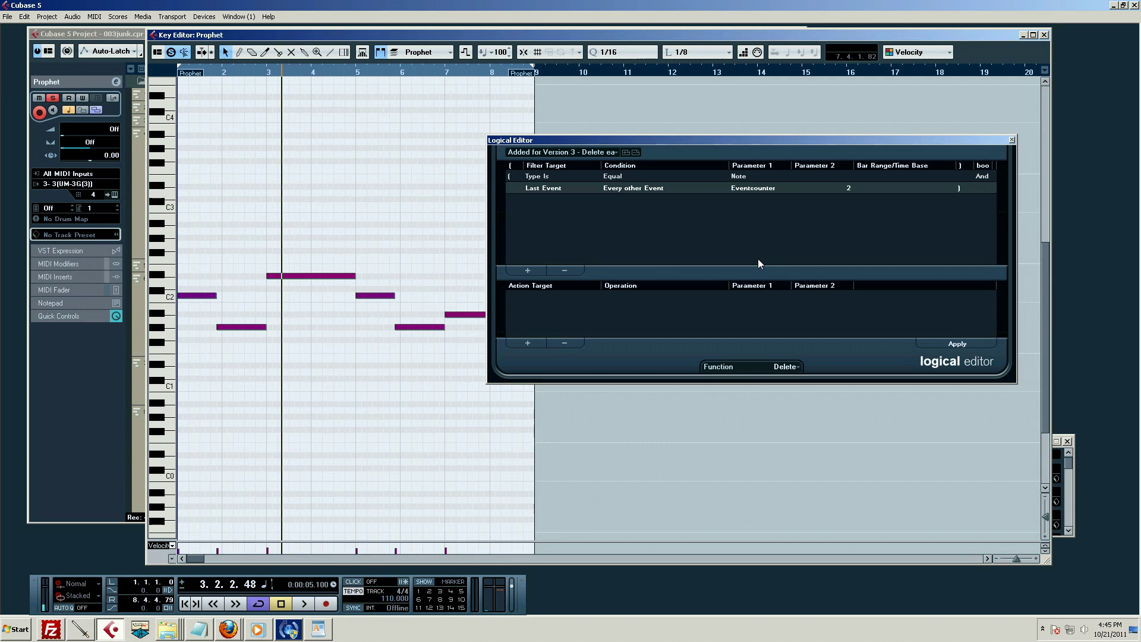
{"action": "left_click", "coordinate": [1011, 140]}
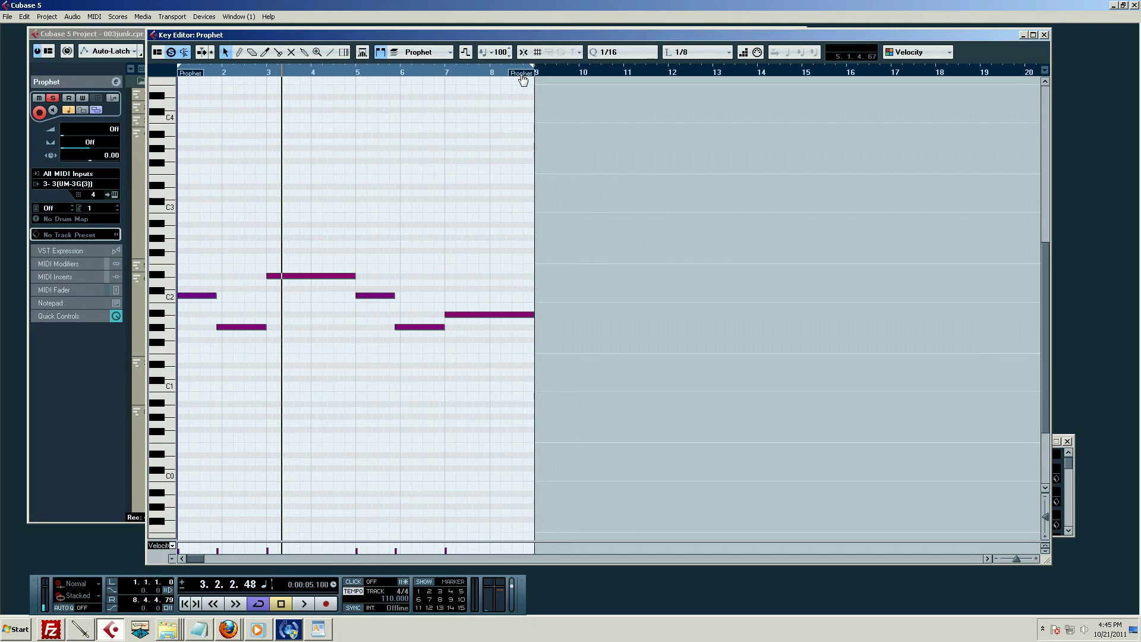
Show the MIDI > Functions submenu listing Legato, Fixed Lengths and Velocity
{"action": "scroll", "coordinate": [747, 204], "scroll_direction": "up", "scroll_amount": 5}
{"action": "scroll", "coordinate": [743, 191], "scroll_direction": "down", "scroll_amount": 6}
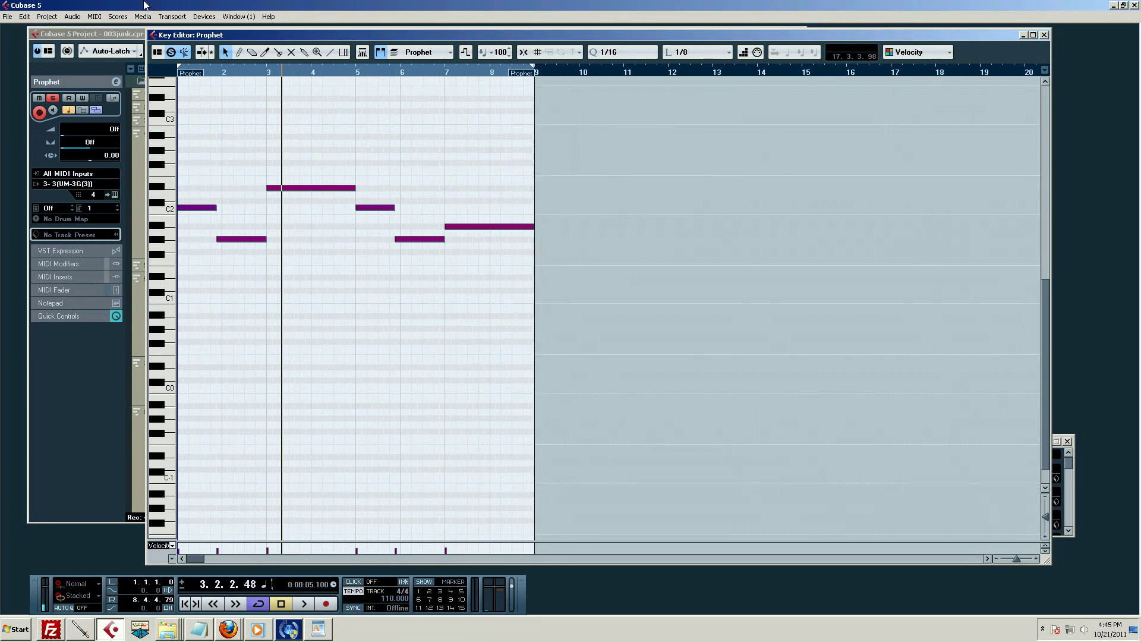
{"action": "left_click", "coordinate": [72, 17]}
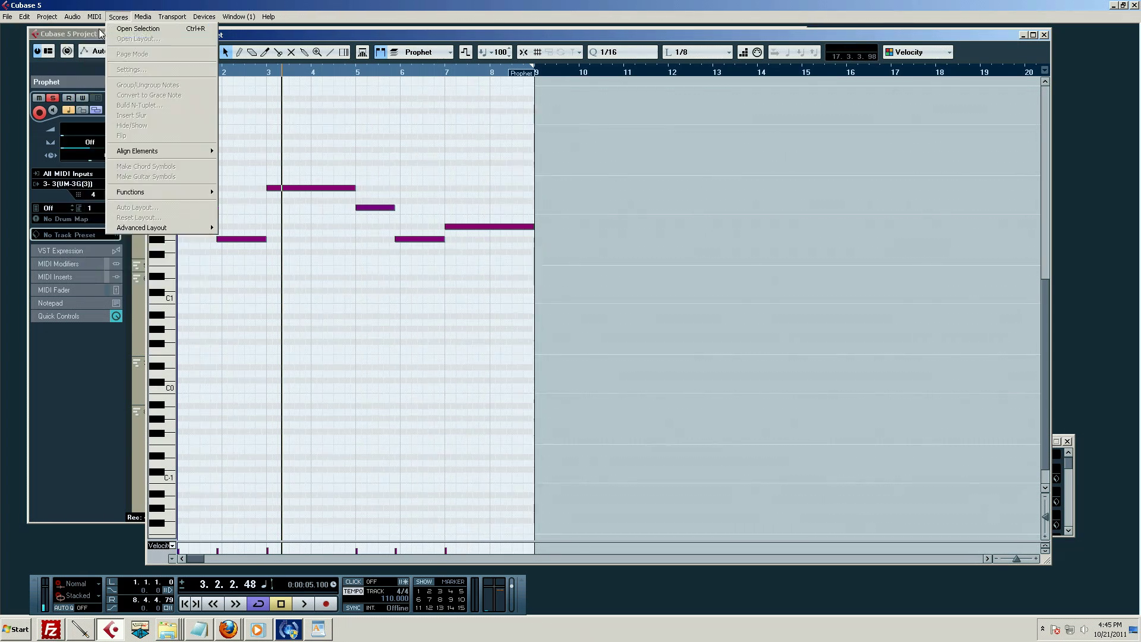
{"action": "mouse_move", "coordinate": [94, 17]}
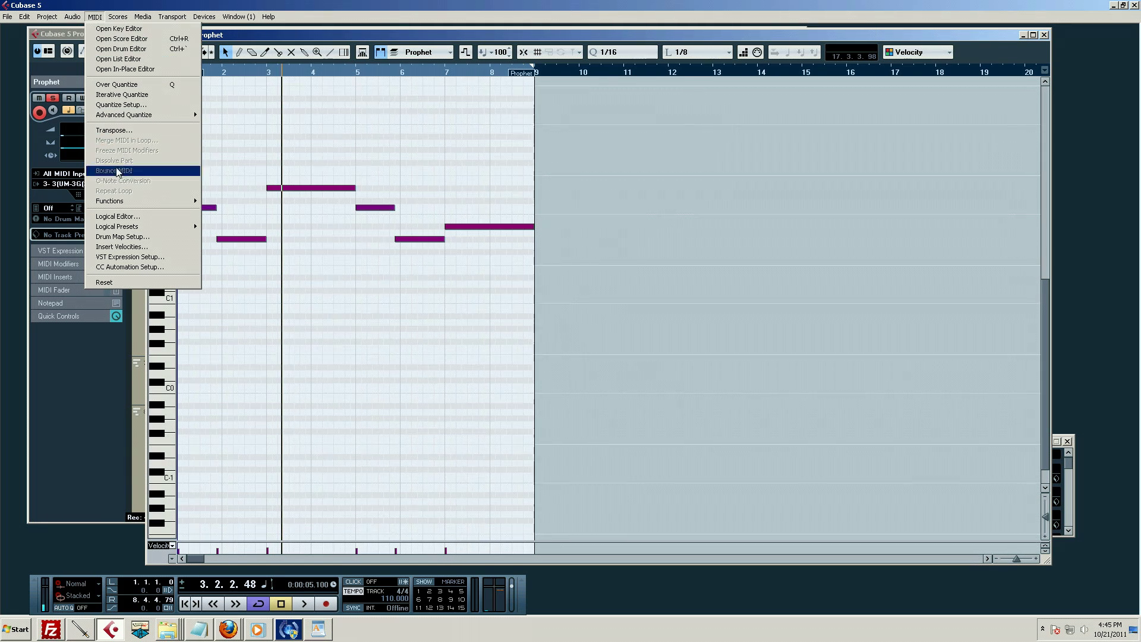
{"action": "mouse_move", "coordinate": [139, 205]}
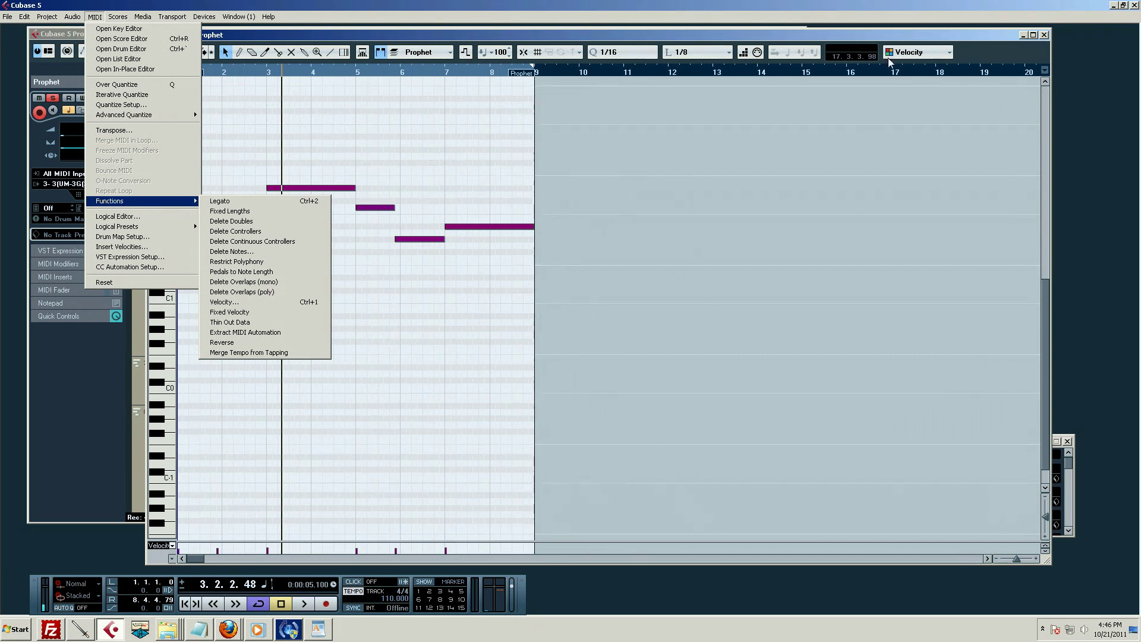
Dismiss the Functions menu, nudge the Key Editor down, and close it to reach the project window
{"action": "left_click", "coordinate": [749, 136]}
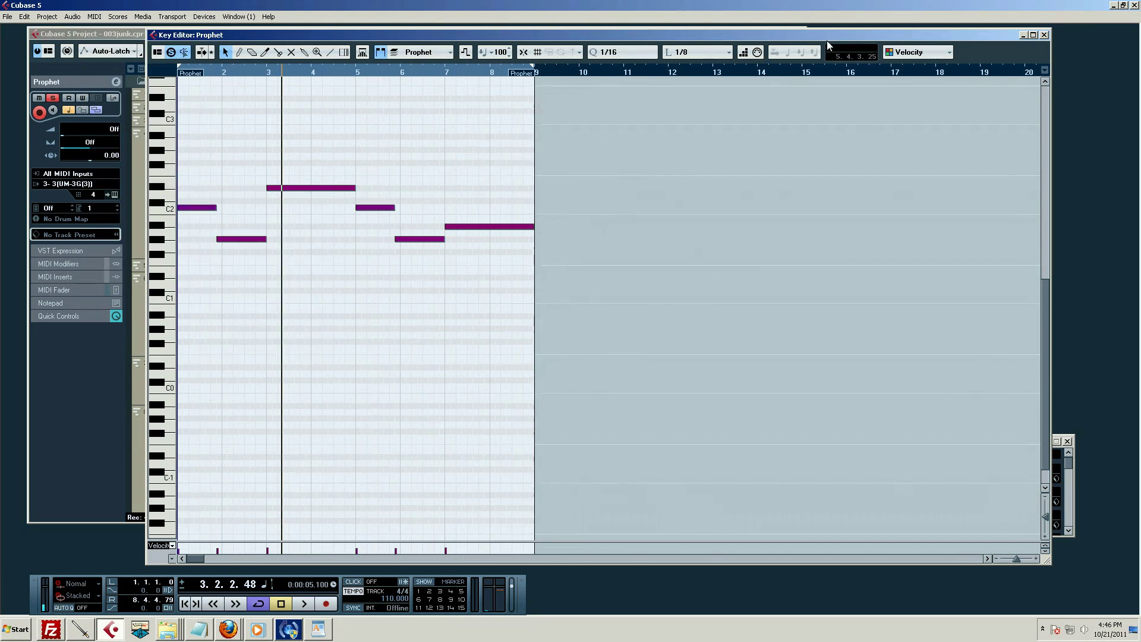
{"action": "left_click_drag", "start_coordinate": [824, 31], "coordinate": [824, 45]}
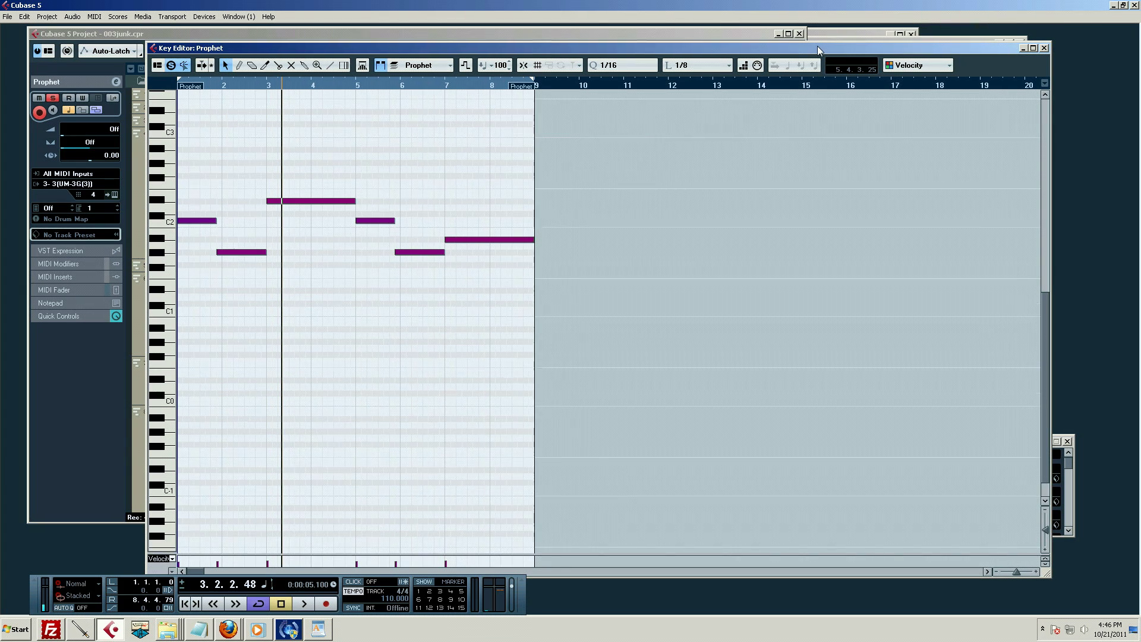
{"action": "left_click", "coordinate": [1045, 49]}
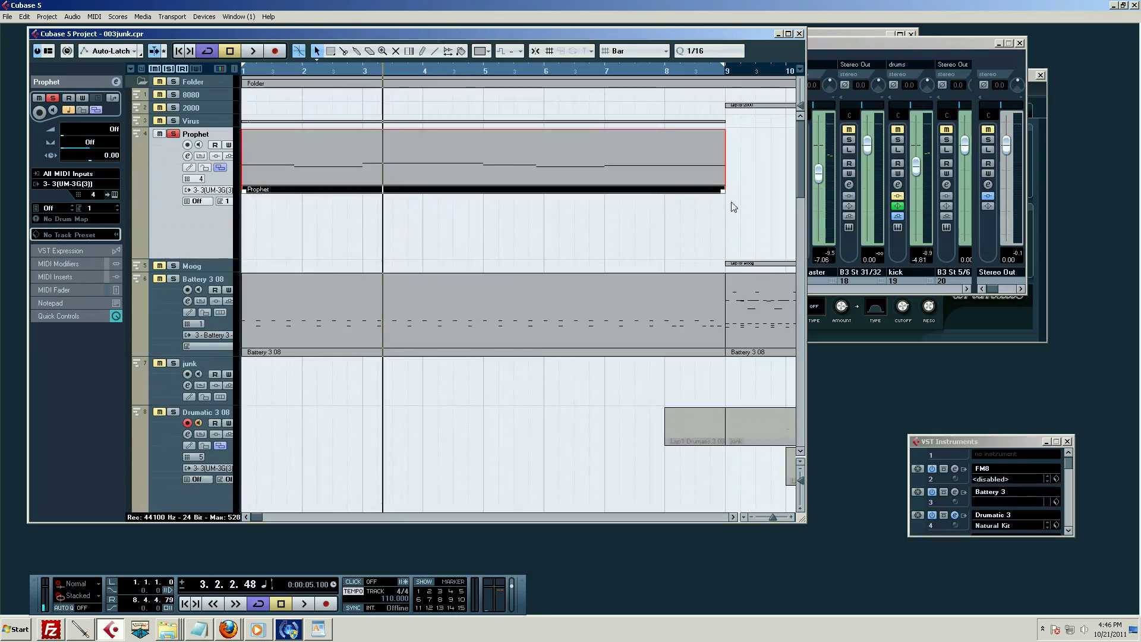